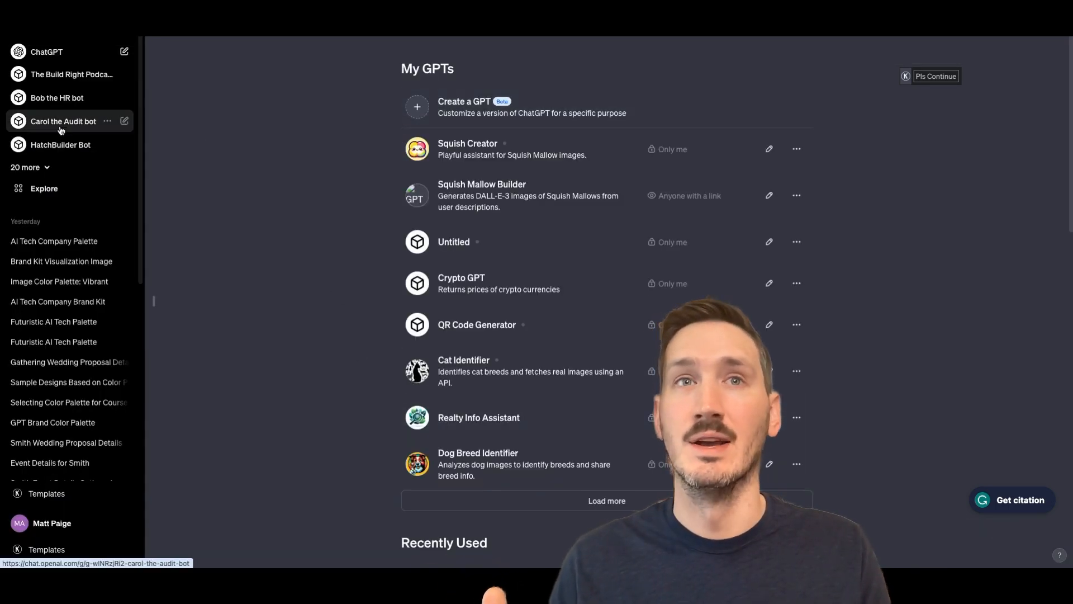
Start a new ChatGPT 4 chat and ask "what is the price of bitcoin".
click(115, 51)
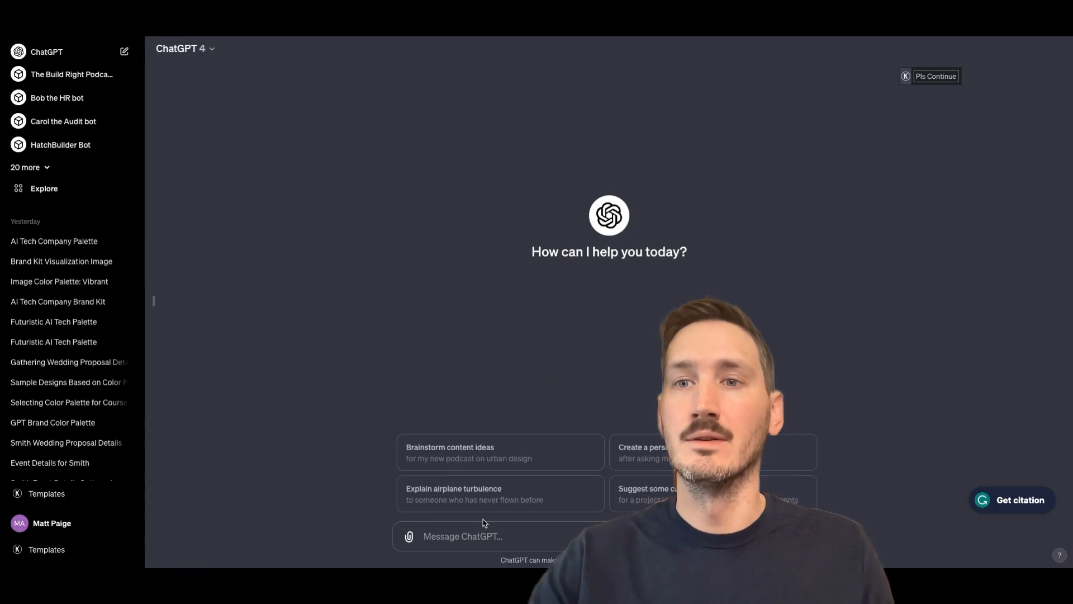
text(what is the price)
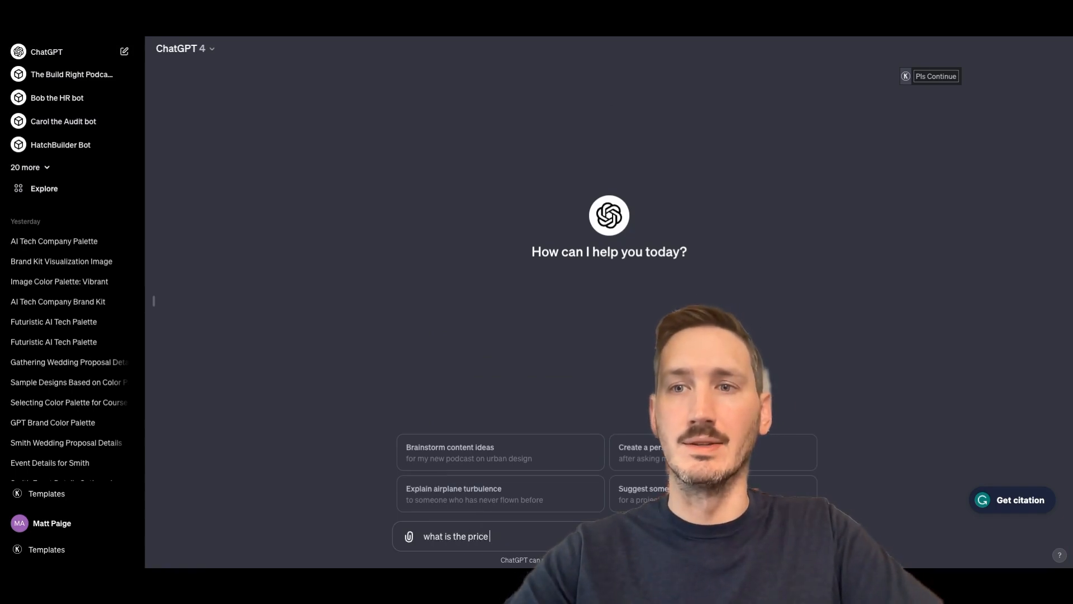
text( of bitcoin)
key(Return)
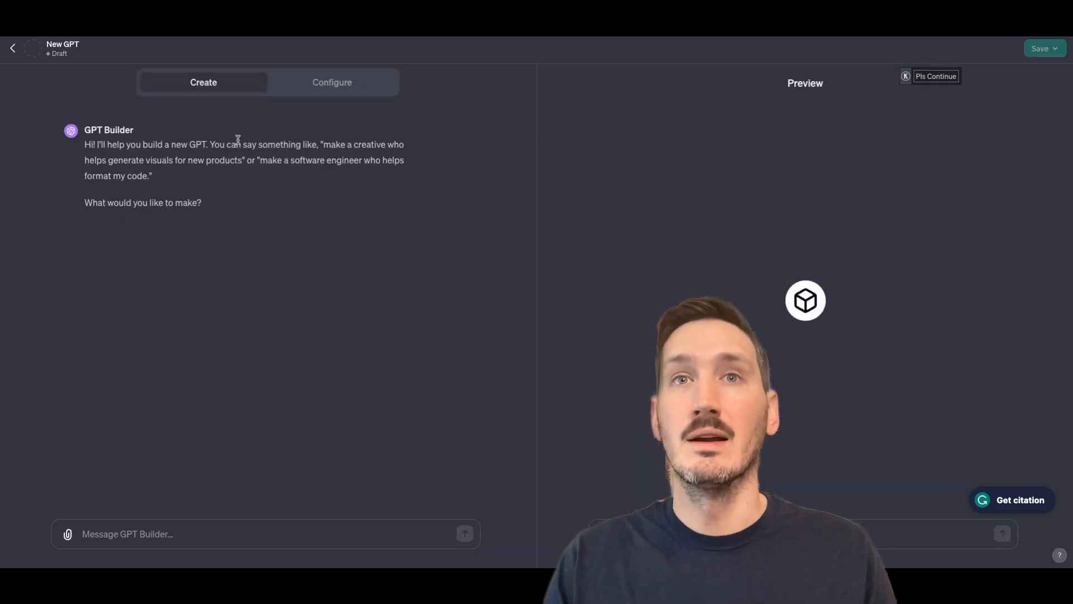
Name the new GPT "Crypto Currency Quoter" in its manual configuration.
click(316, 93)
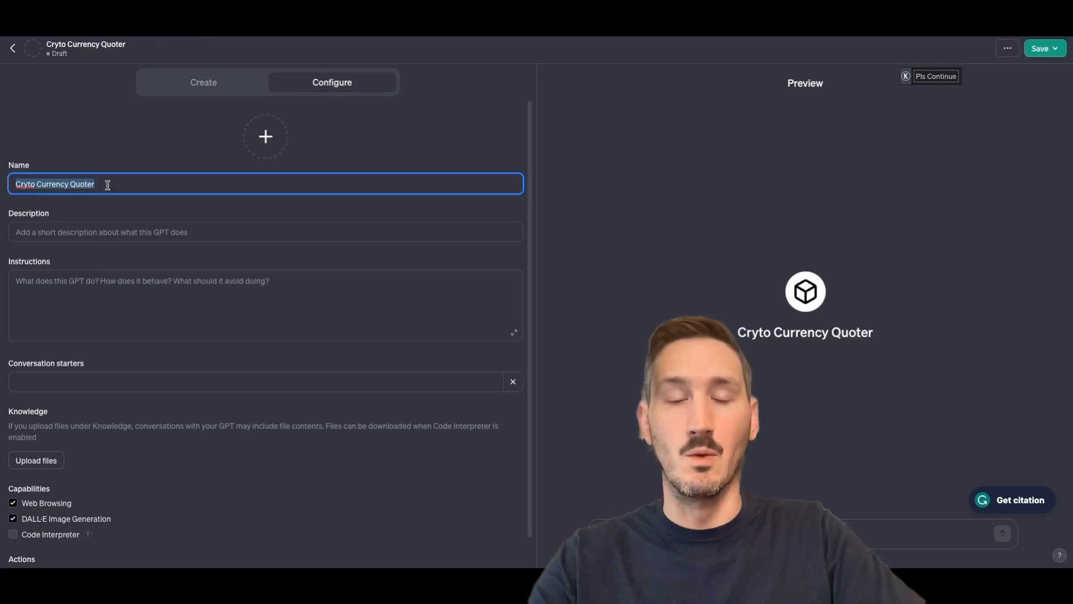
text(Cryp)
text(t)
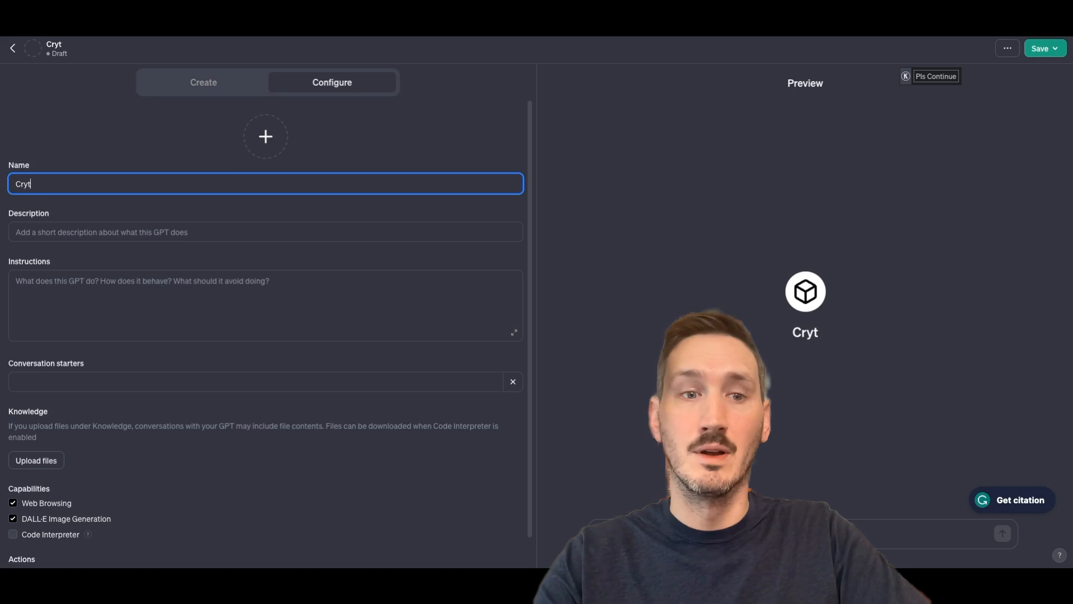
key(BackSpace)
text(pto cur)
key(BackSpace)
key(BackSpace)
key(BackSpace)
text(Currency Quoter)
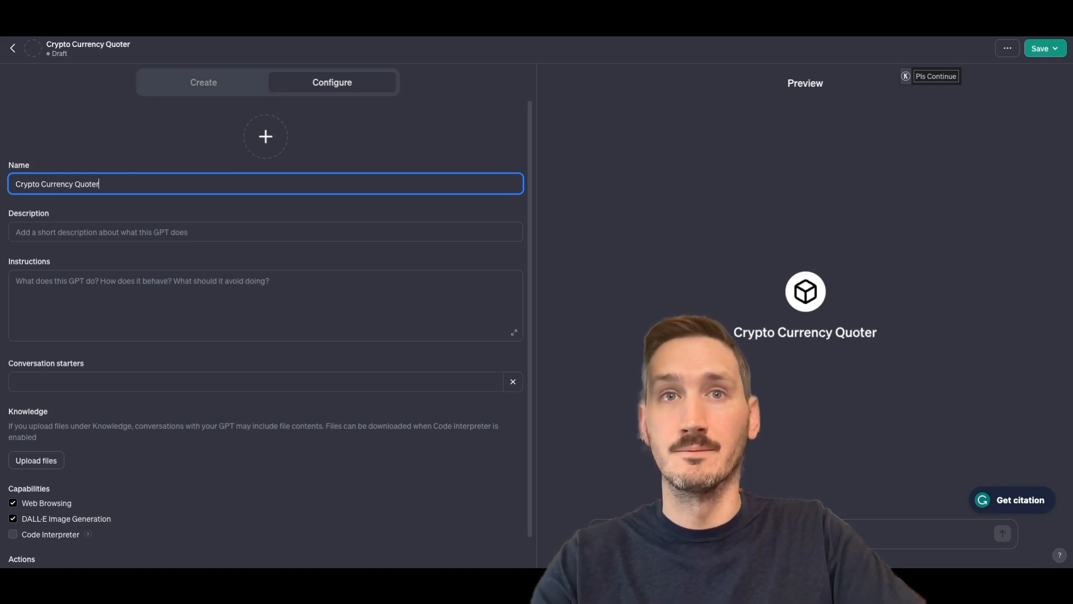
Set the GPT's description to "This GPT gets the price of crypto currencies from Coingecko".
click(88, 234)
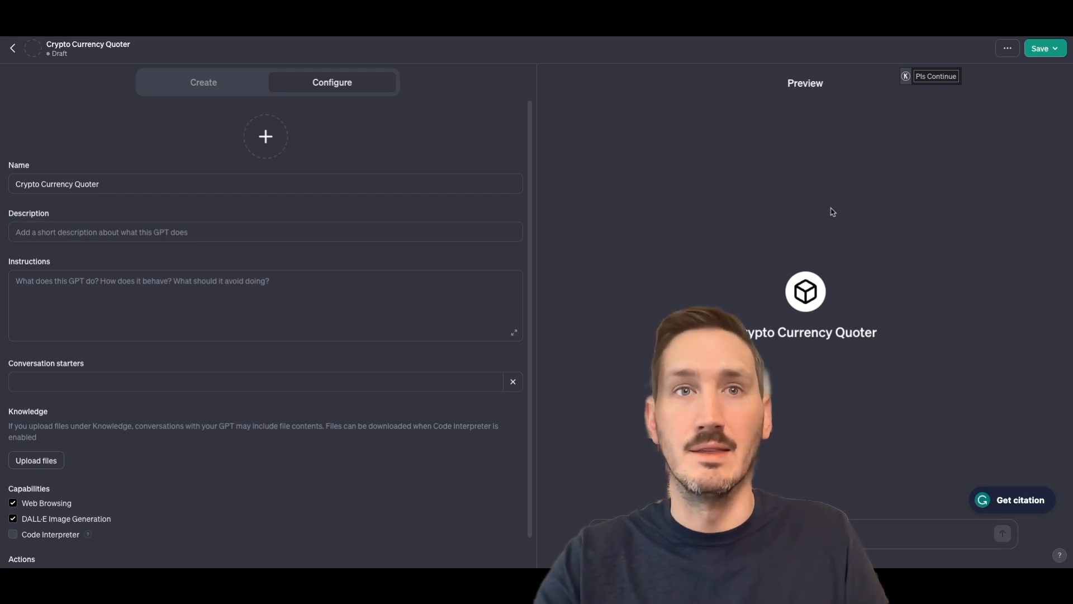
click(184, 233)
text(This GPT gets the price of crypto currencies from Coingecko)
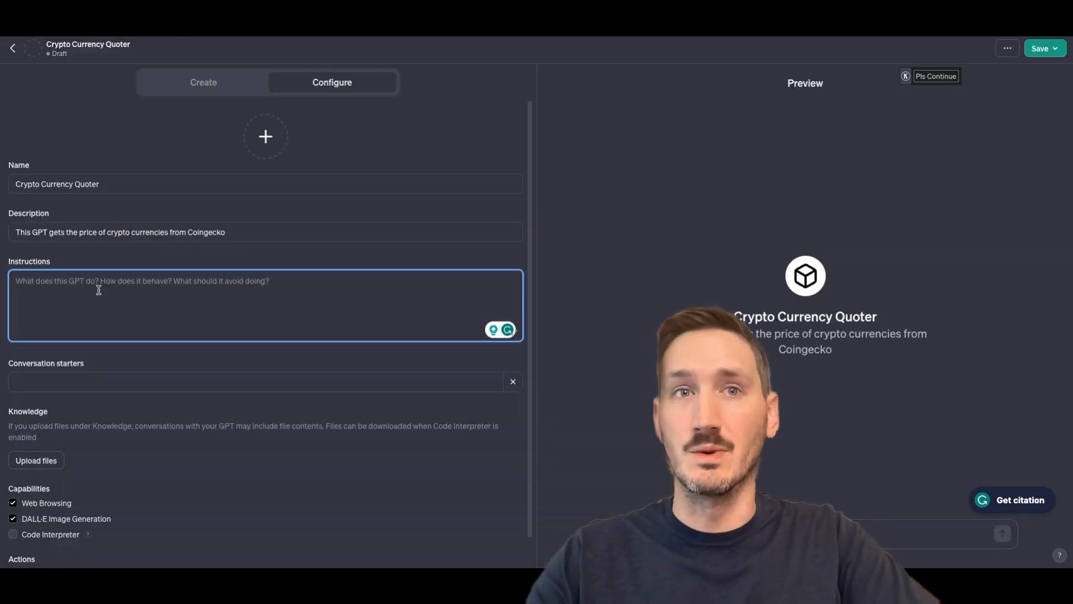
Write the GPT's instructions: "Use the Coingecko API to get accurate crypto currency prices.".
text(Use the Coingec)
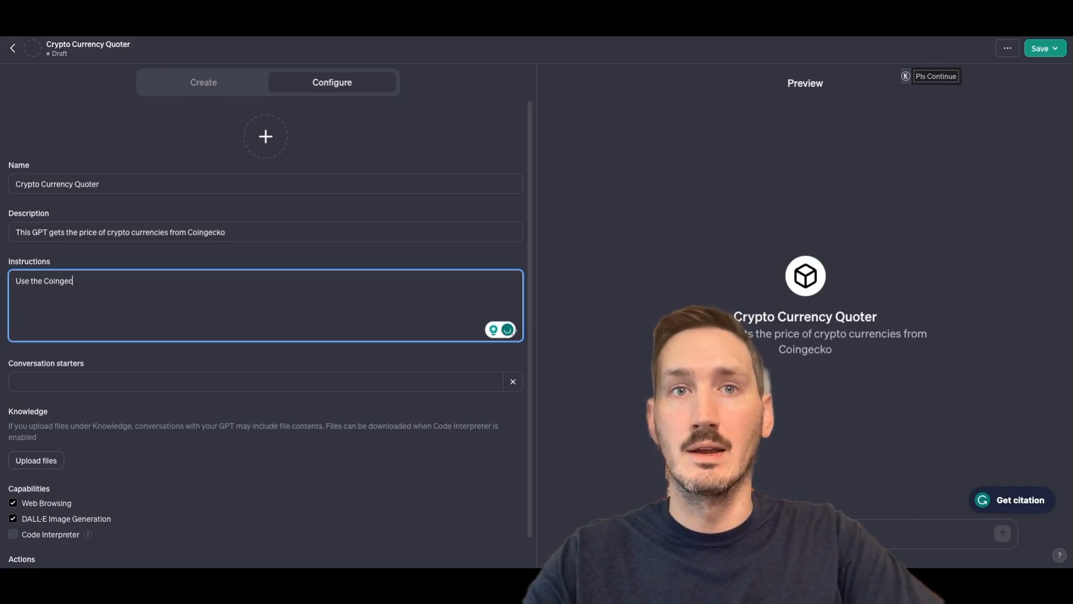
text(ko API to get)
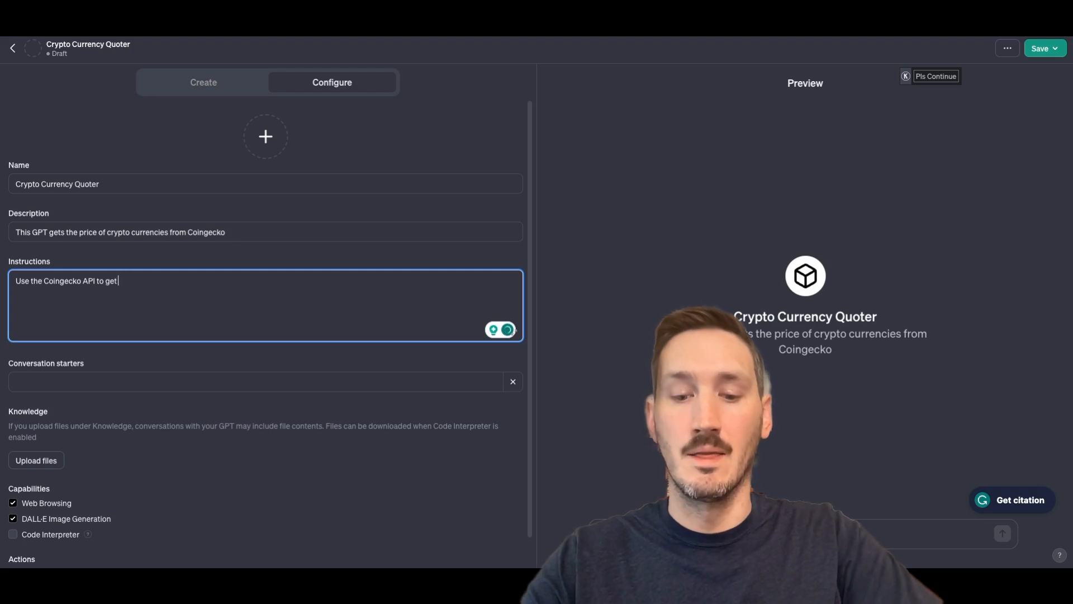
text( accurate crypto c)
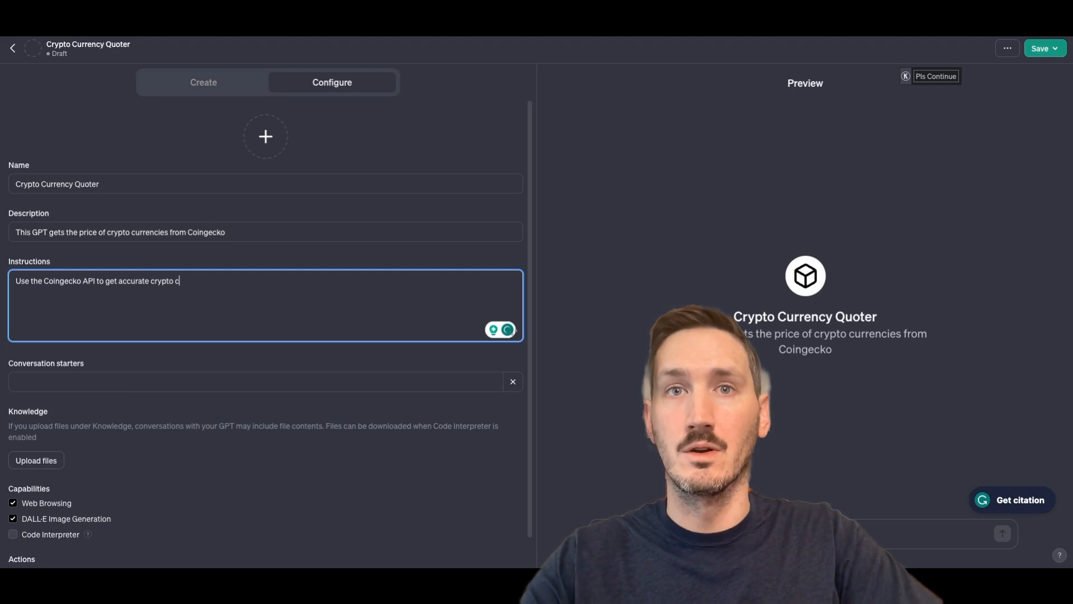
text(urrency prices.)
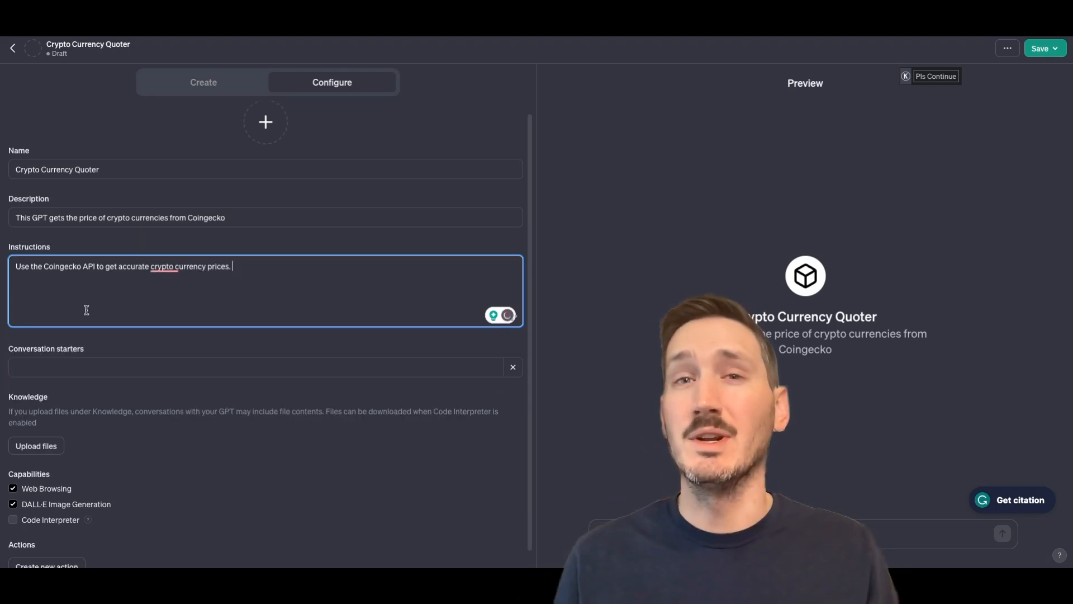
Enable the Code Interpreter capability and start creating a new action for the GPT.
scroll(87, 310, down, 1)
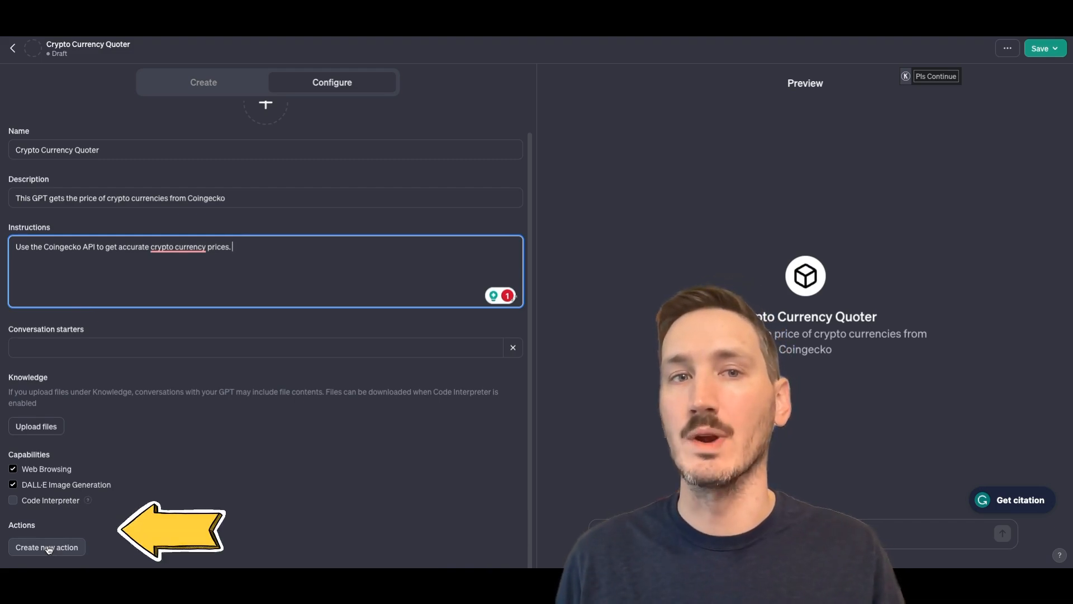
click(13, 501)
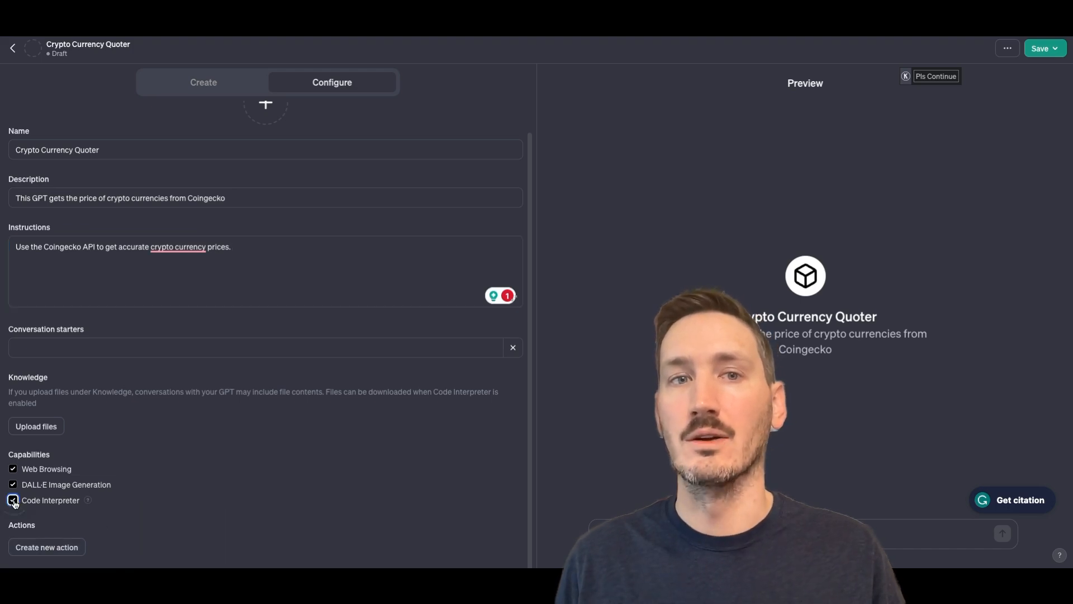
click(51, 546)
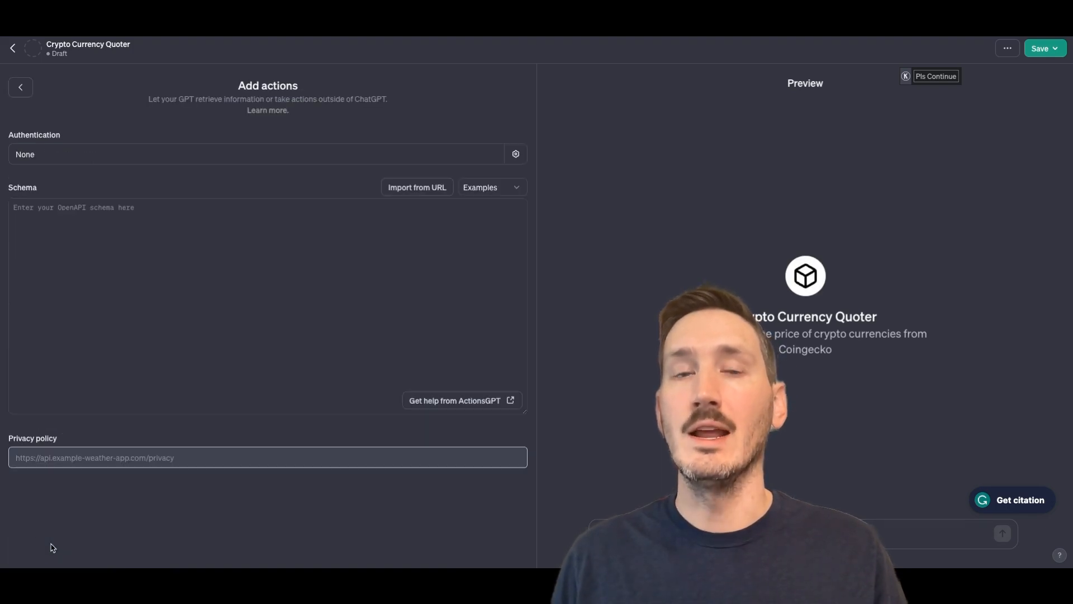
Look through the API Key and OAuth authentication options, and save the action's authentication type as None.
click(129, 159)
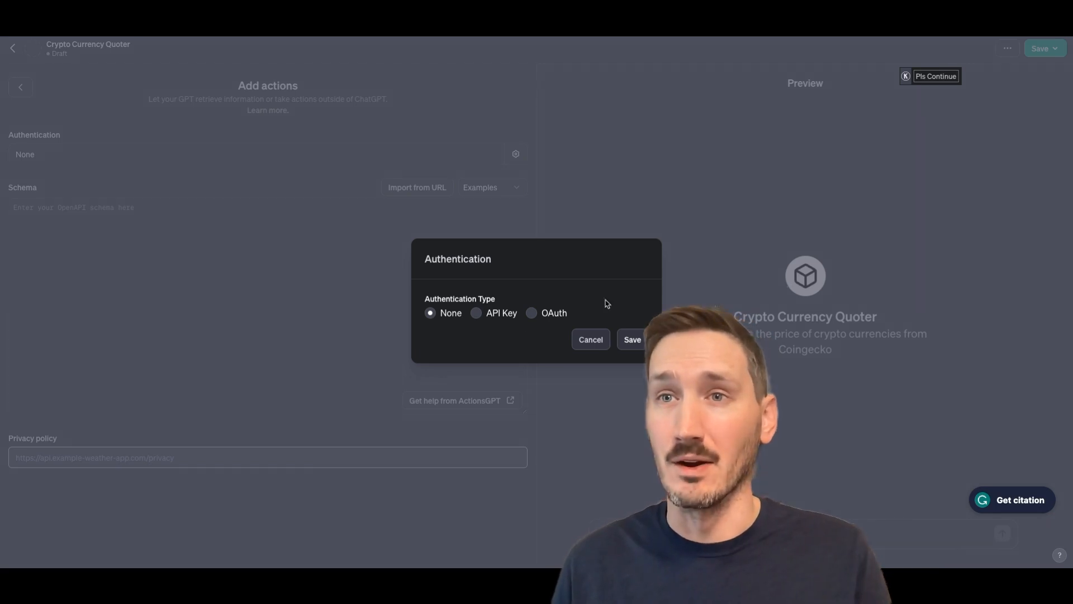
click(509, 316)
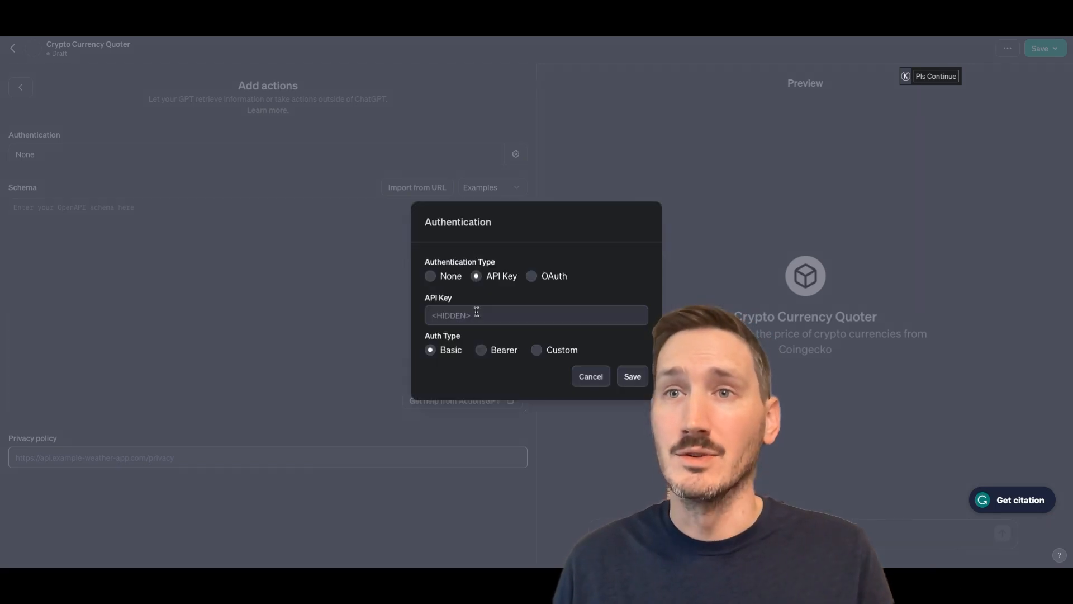
click(531, 276)
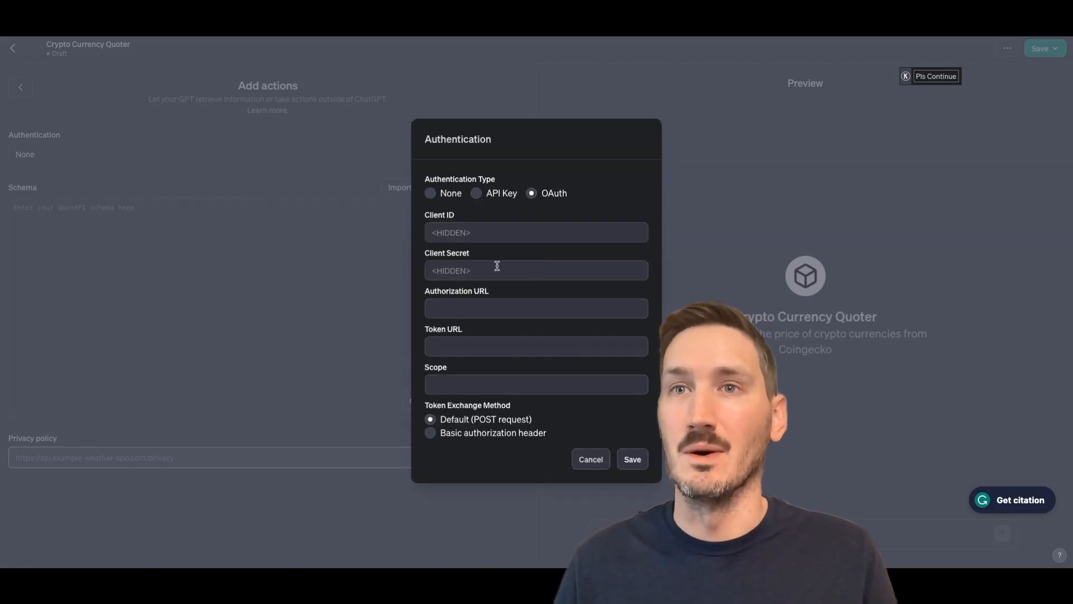
click(431, 194)
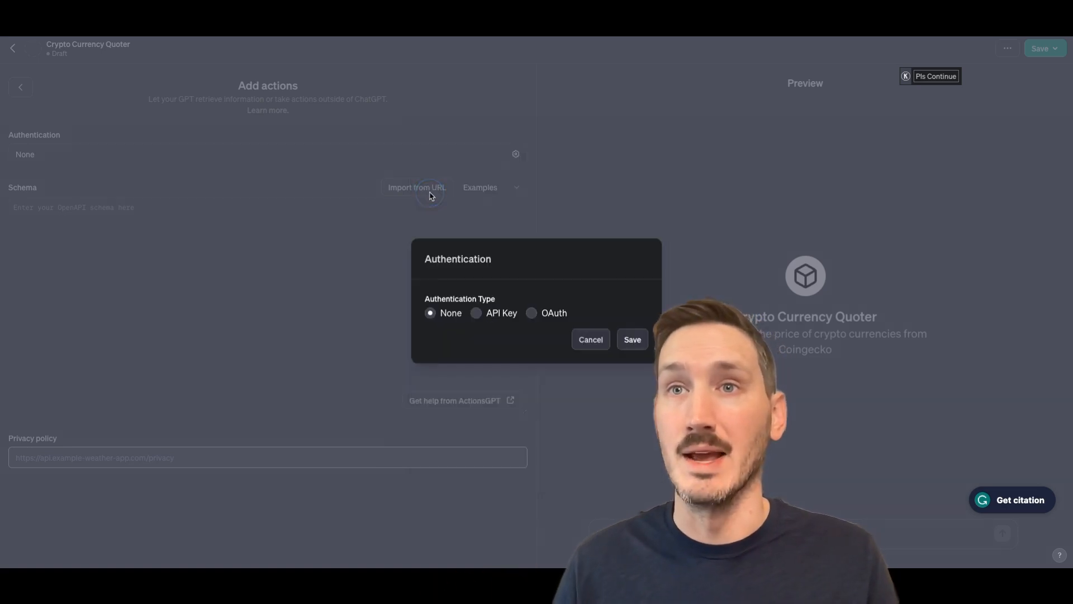
click(633, 339)
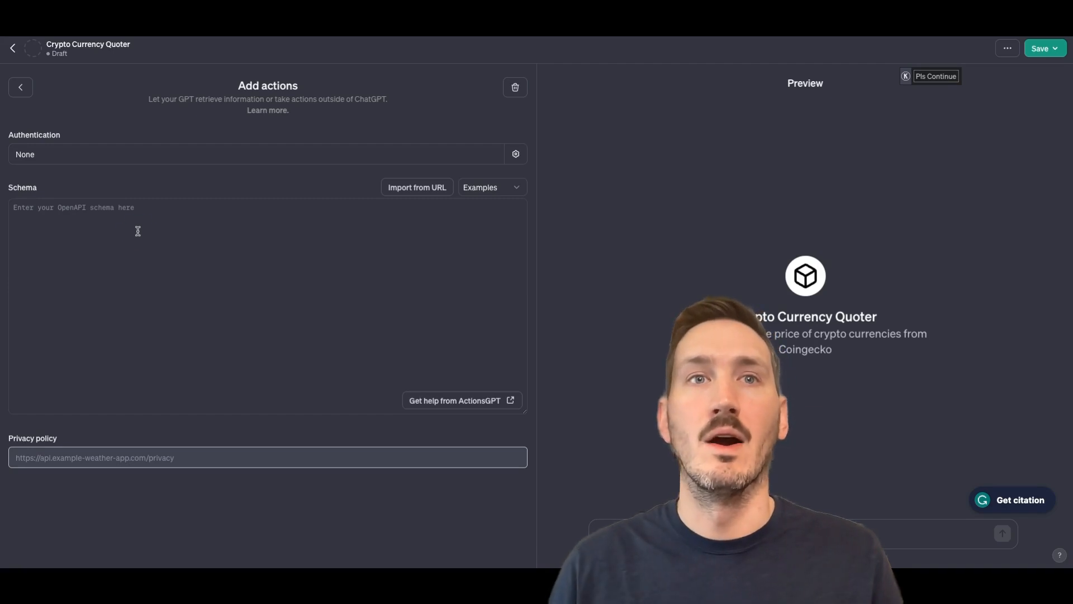
Paste a prompt into ActionsGPT requesting a Coingecko price action schema with API documentation links, and open the CoinGecko guide's Endpoint Overview.
click(113, 299)
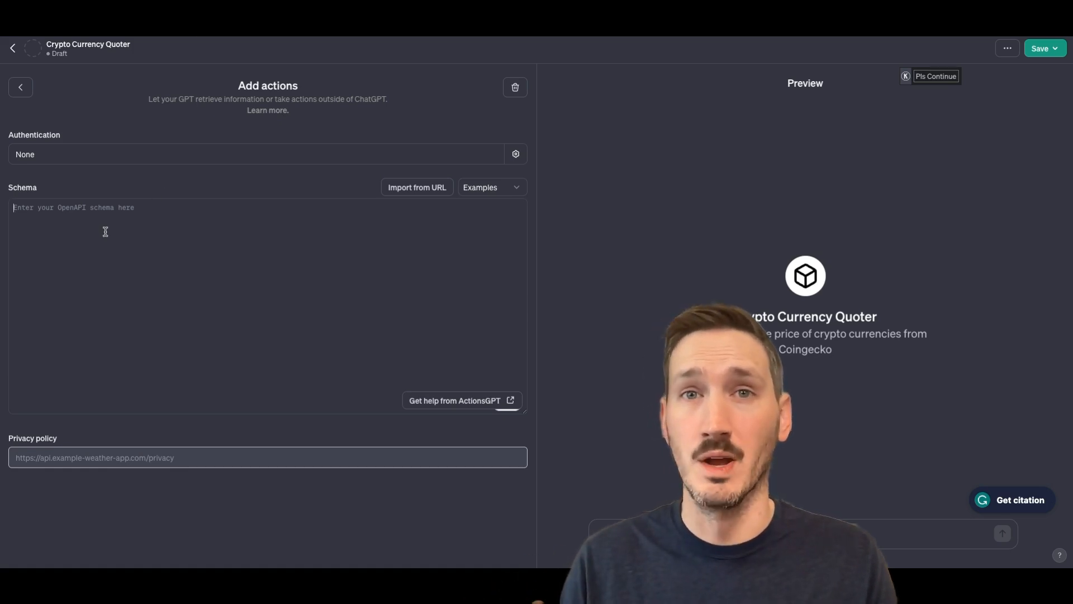
key(ctrl+Tab)
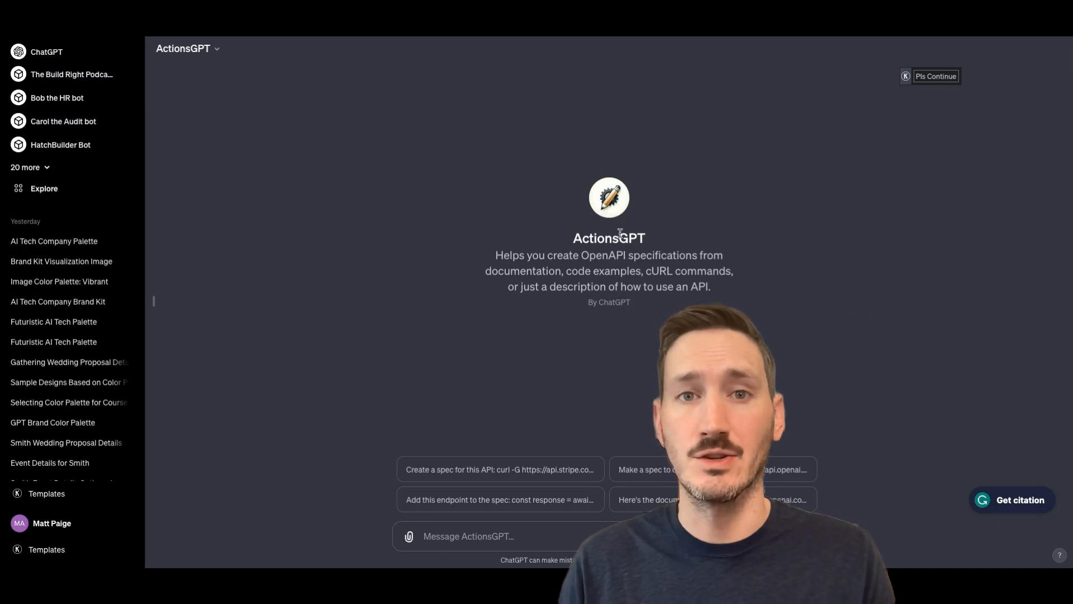
click(501, 538)
key(ctrl+v)
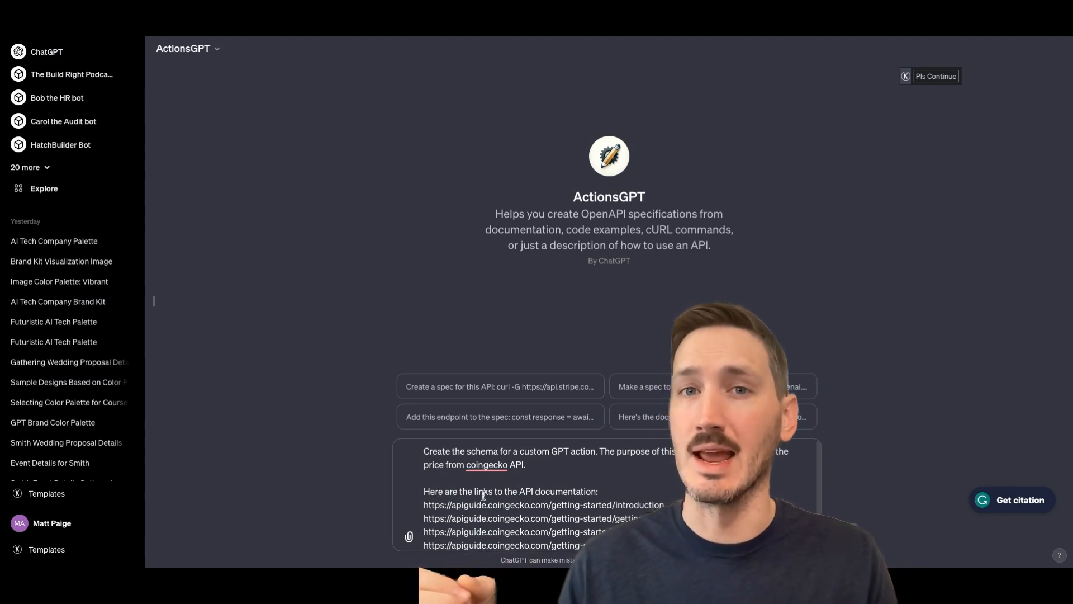
scroll(483, 495, down, 1)
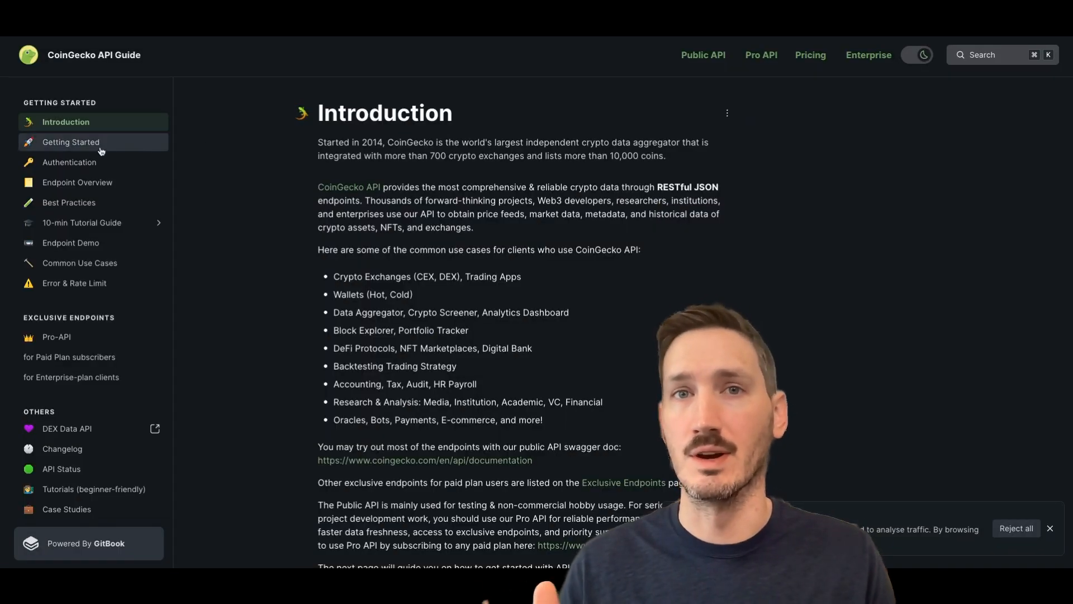
click(74, 185)
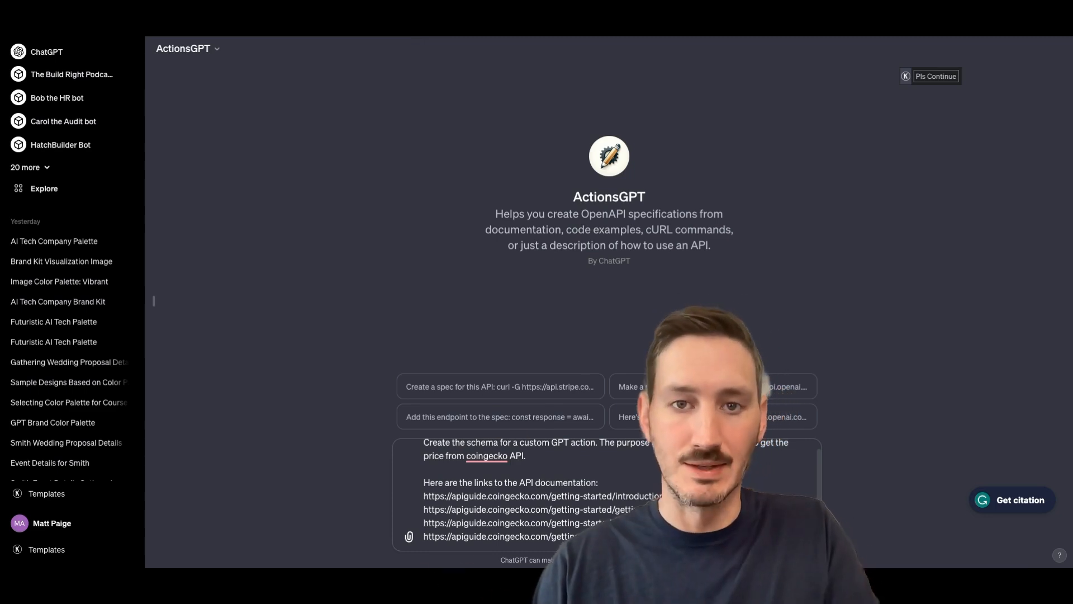
Append a separate line to the ActionsGPT prompt, after the documentation links, introducing an example of the JSON format.
key(shift+Return)
key(shift+Return)
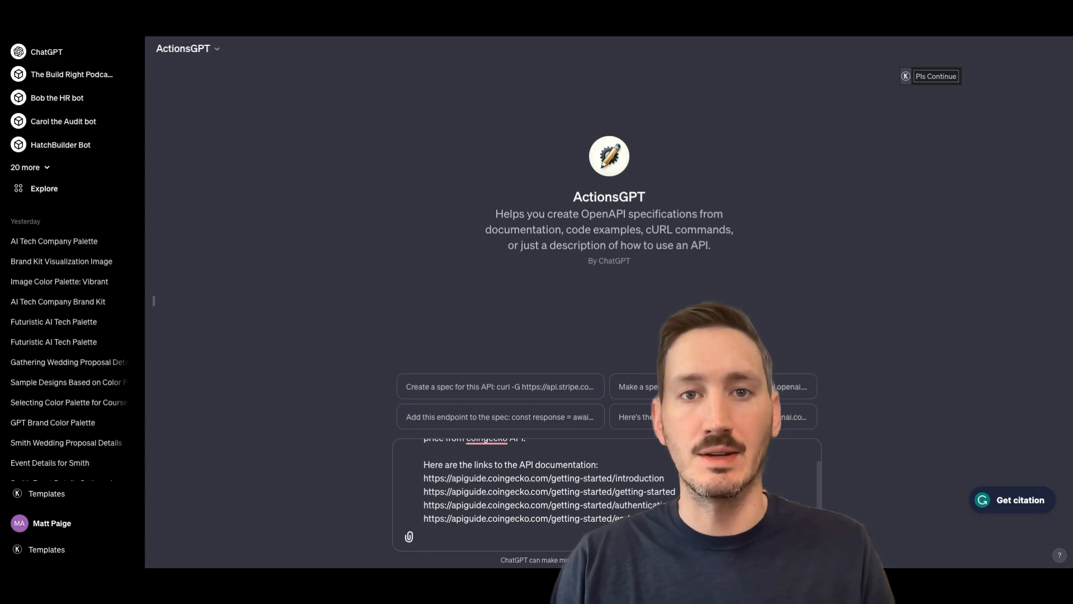
click(525, 549)
key(super+v)
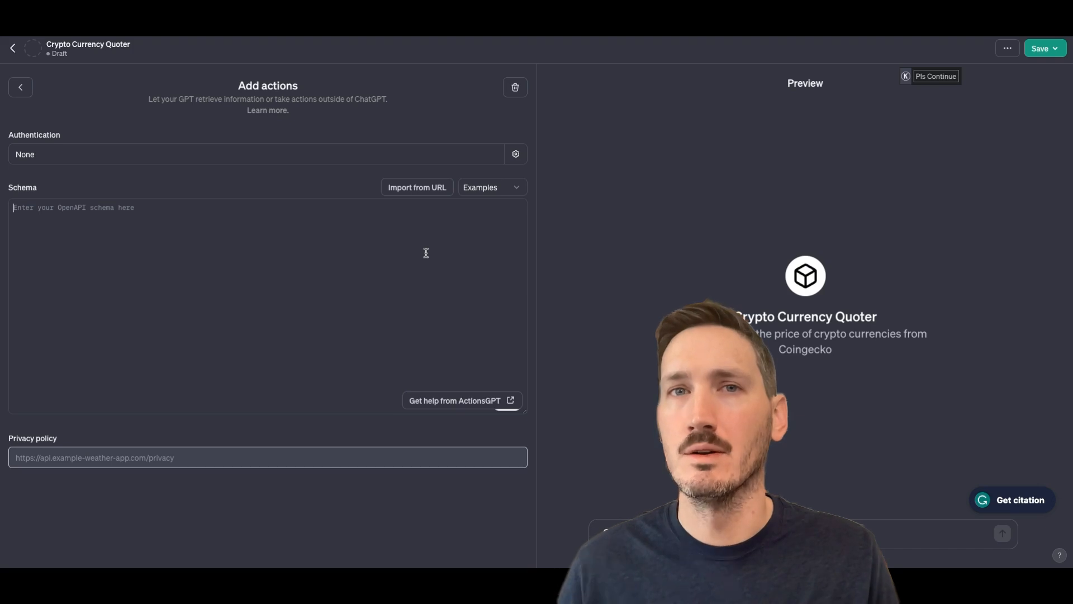
Load the Weather (JSON) example into the action's schema in the GPT editor and copy the whole example.
click(516, 190)
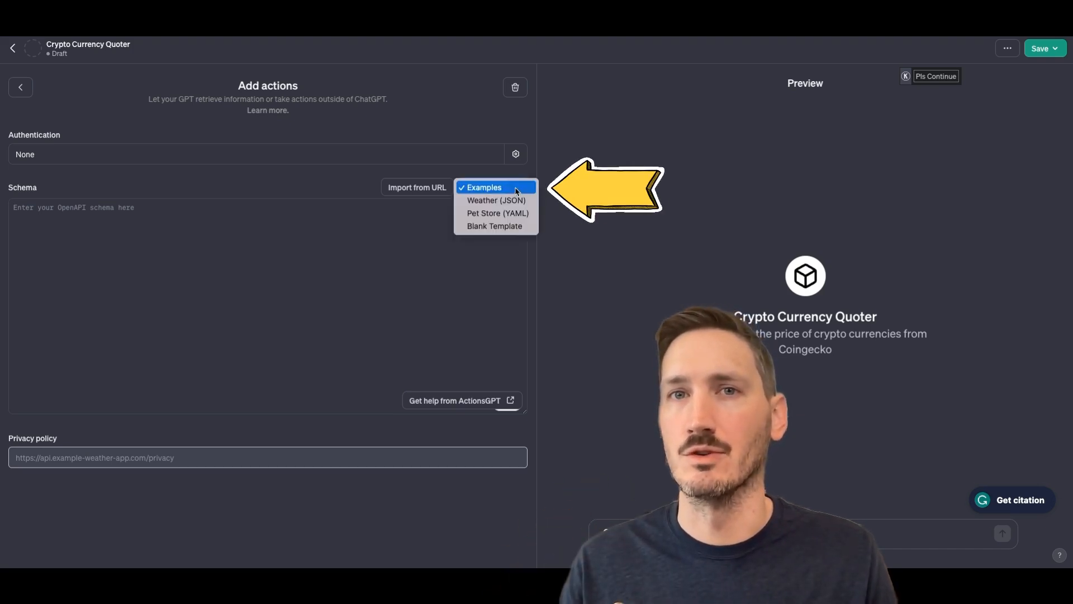
click(483, 203)
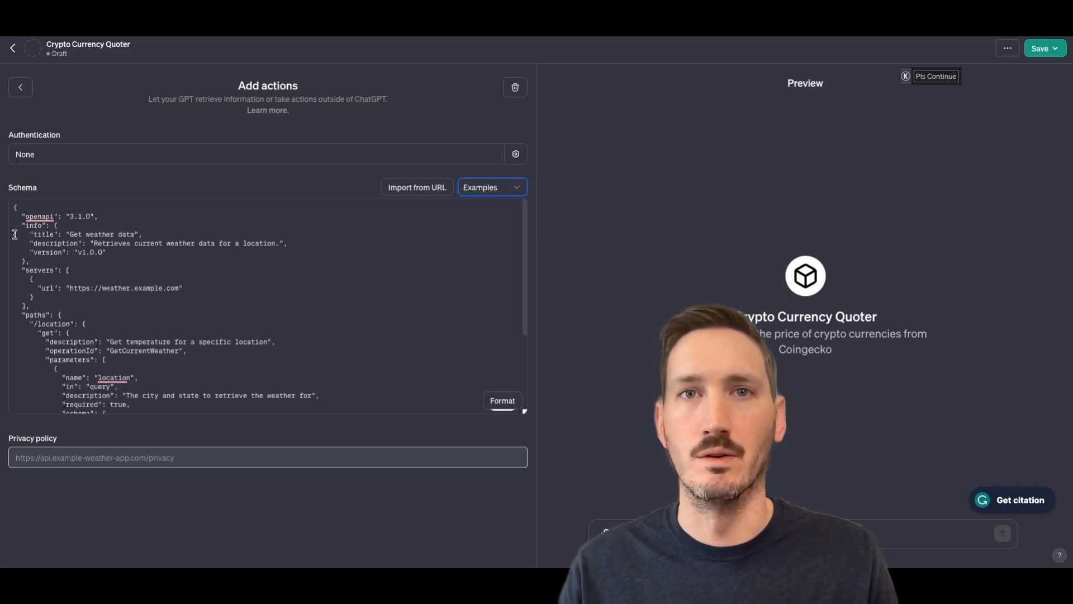
drag(14, 208, 192, 468)
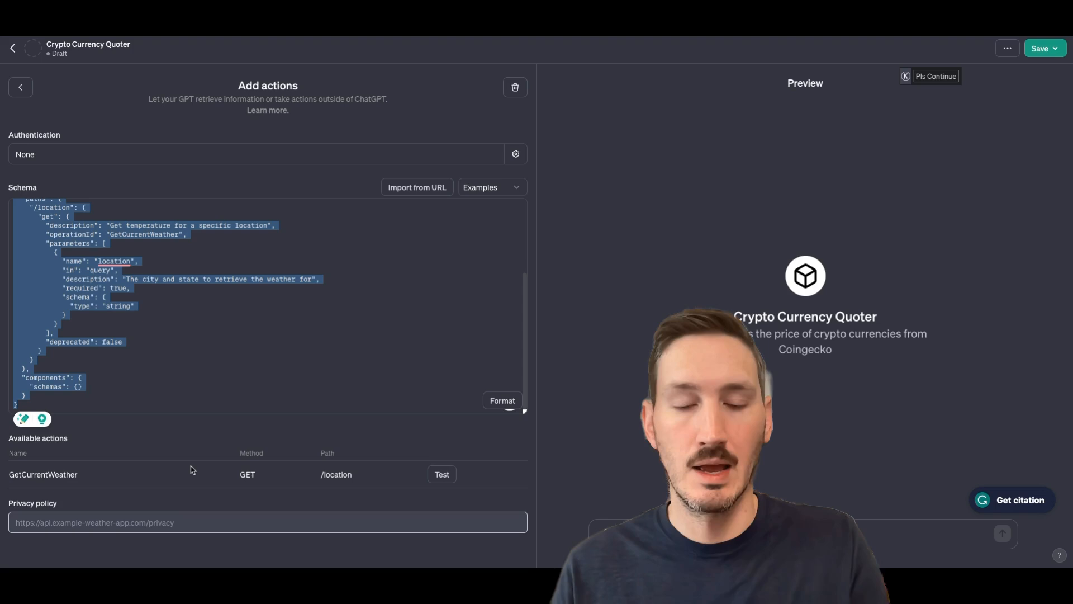
scroll(131, 298, up, 3)
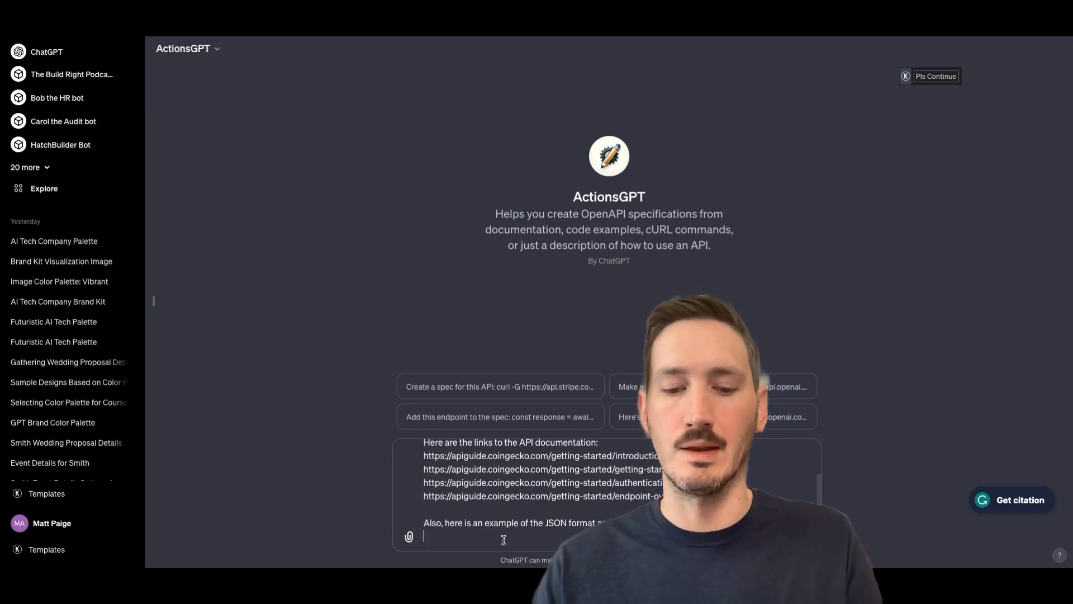
Paste the copied weather JSON example at the end of the ActionsGPT prompt, send it, and review the generated schema.
key(shift+Return)
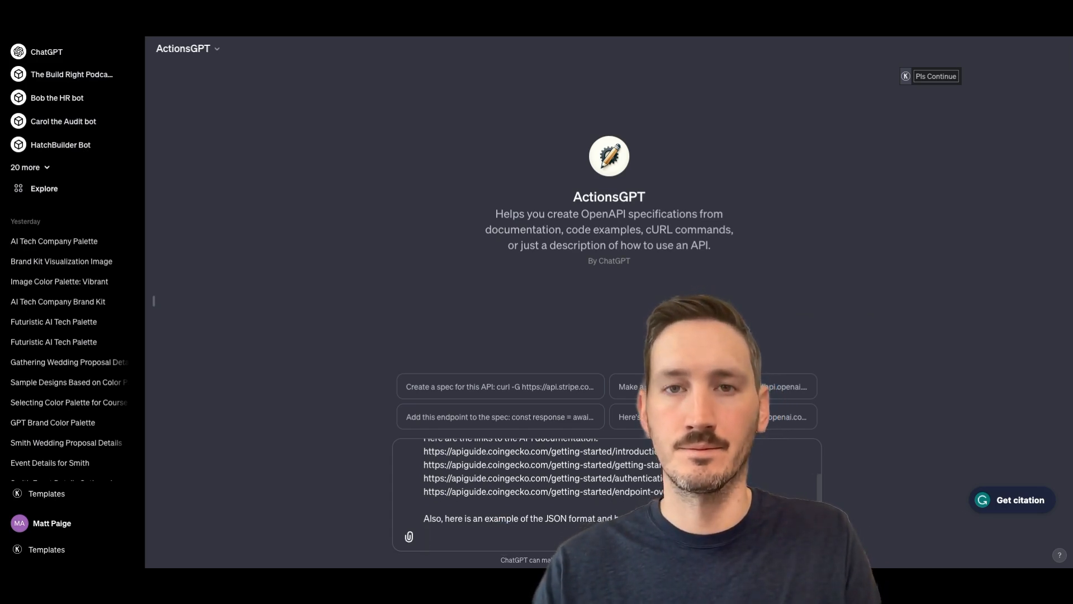
key(ctrl+v)
scroll(493, 496, up, 10)
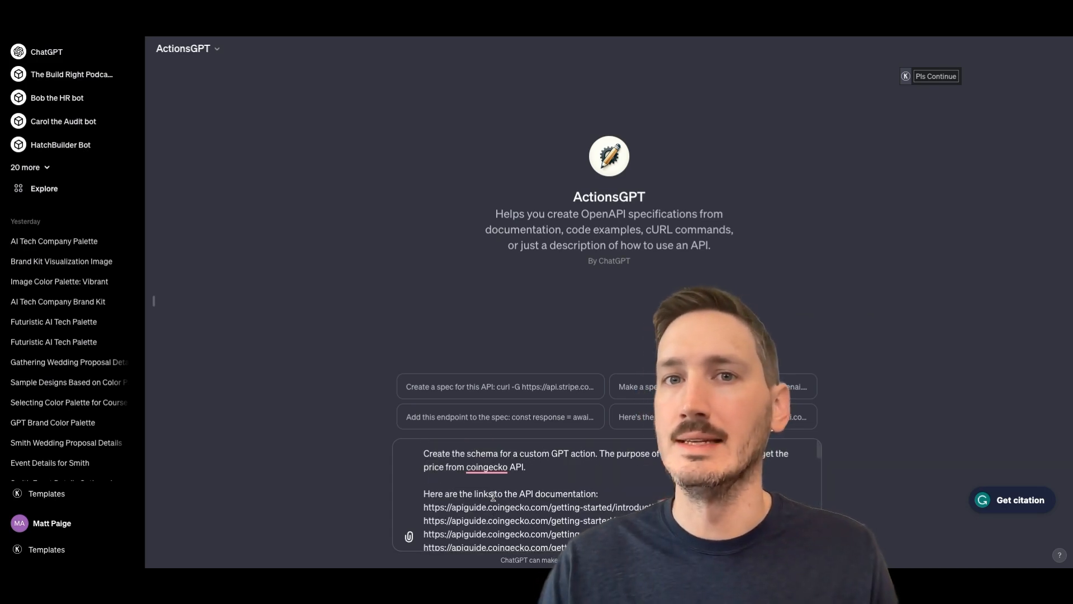
key(Return)
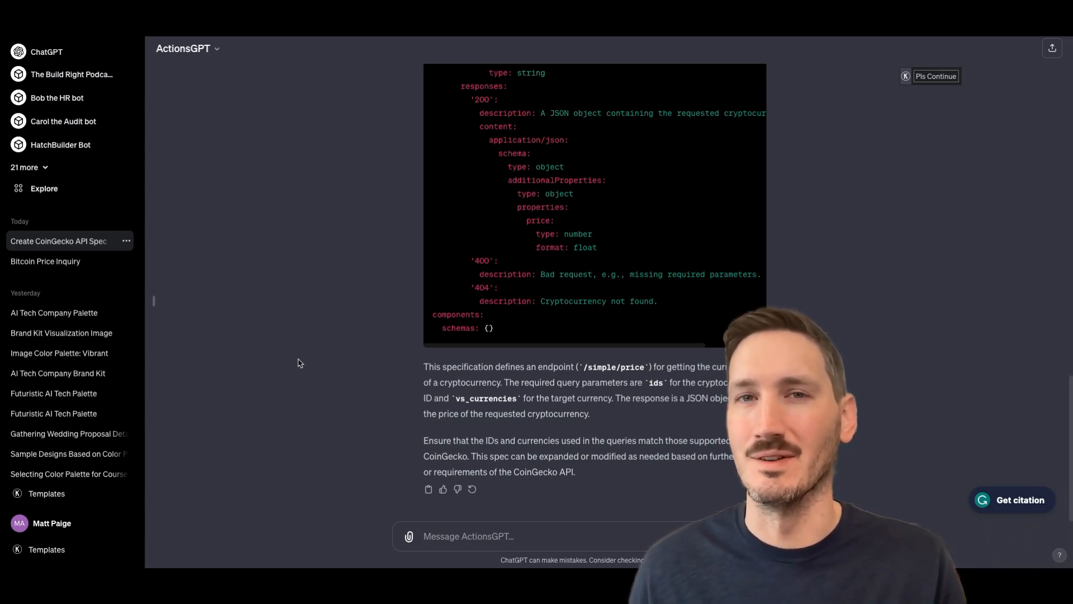
scroll(335, 297, up, 5)
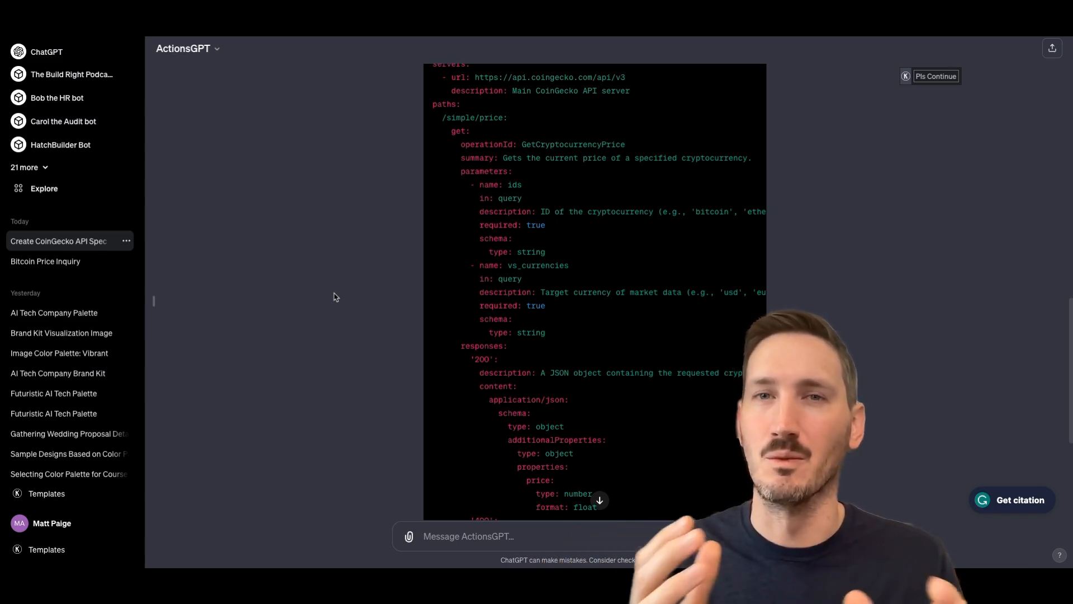
Review the generated CoinGecko OpenAPI specification in the ActionsGPT reply and copy its code.
scroll(374, 271, up, 3)
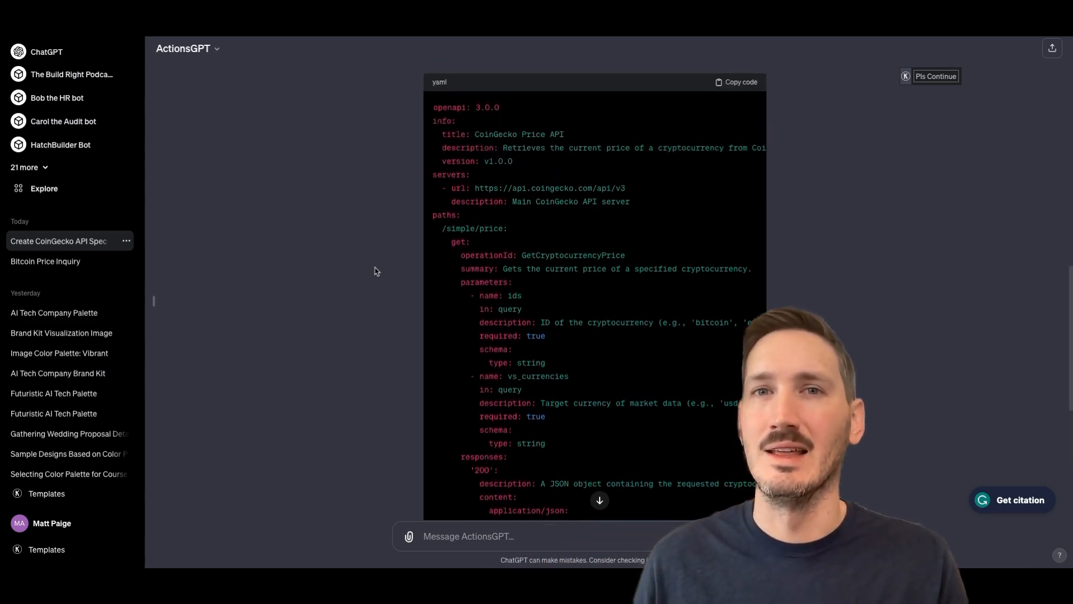
scroll(498, 224, up, 3)
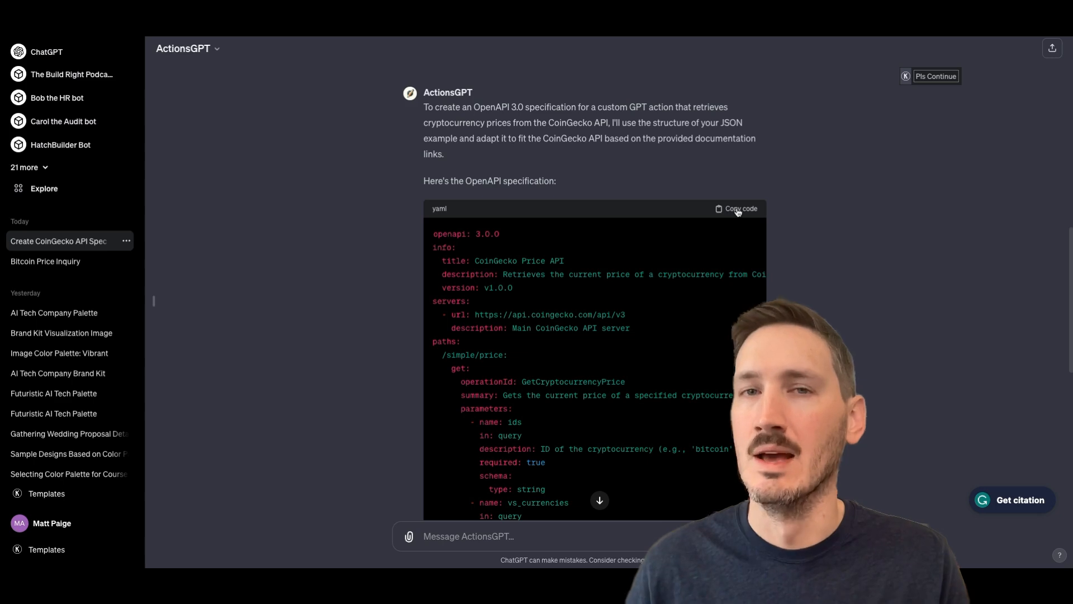
scroll(664, 328, down, 10)
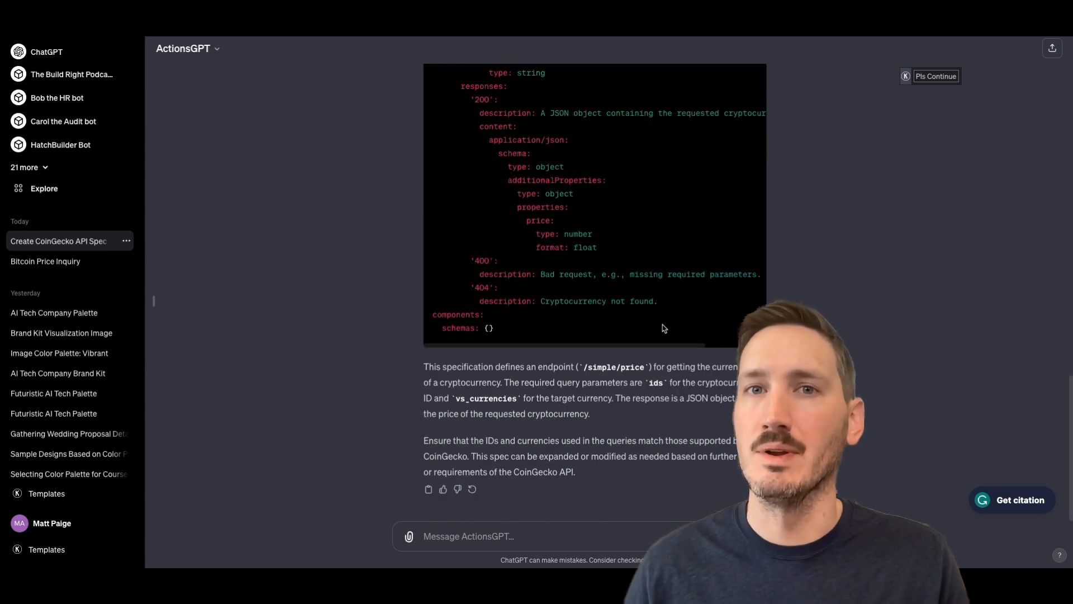
scroll(599, 259, up, 4)
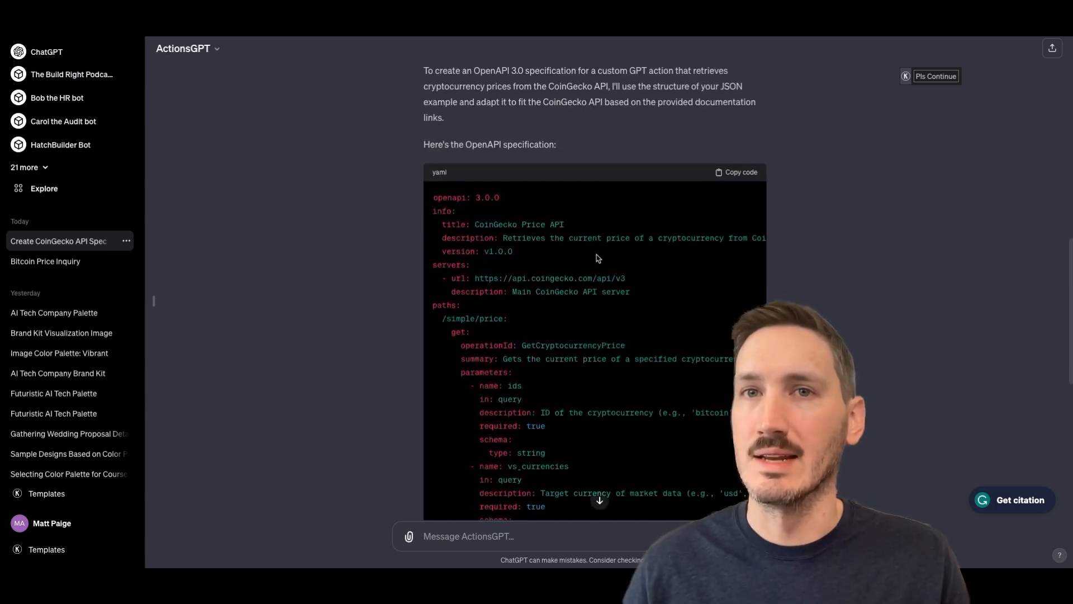
click(742, 178)
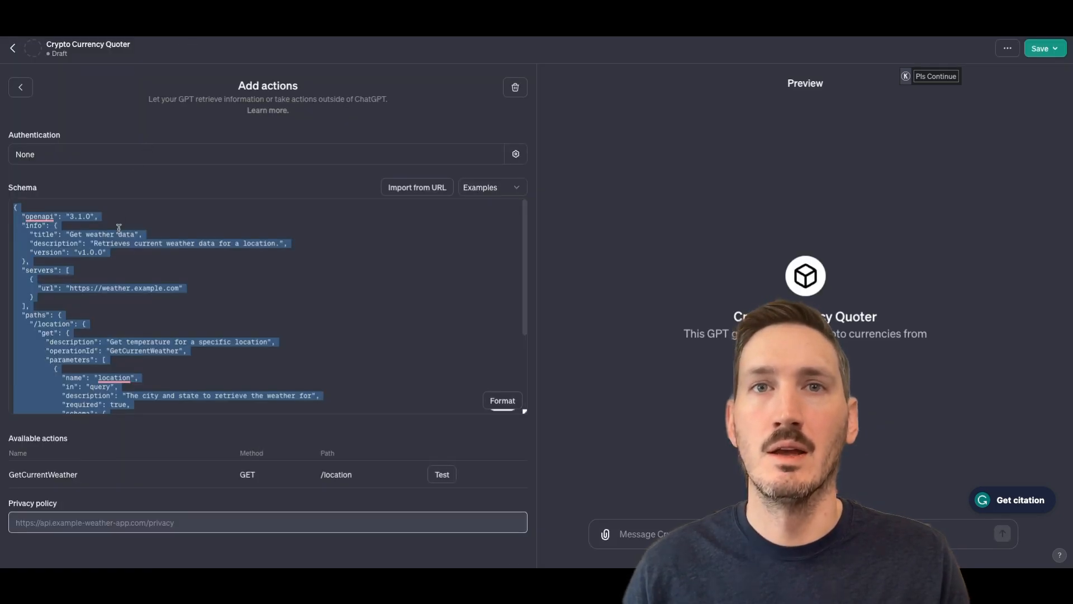
Replace the weather example in the action's schema in the GPT editor with the copied CoinGecko specification.
click(126, 267)
triple_click(125, 268)
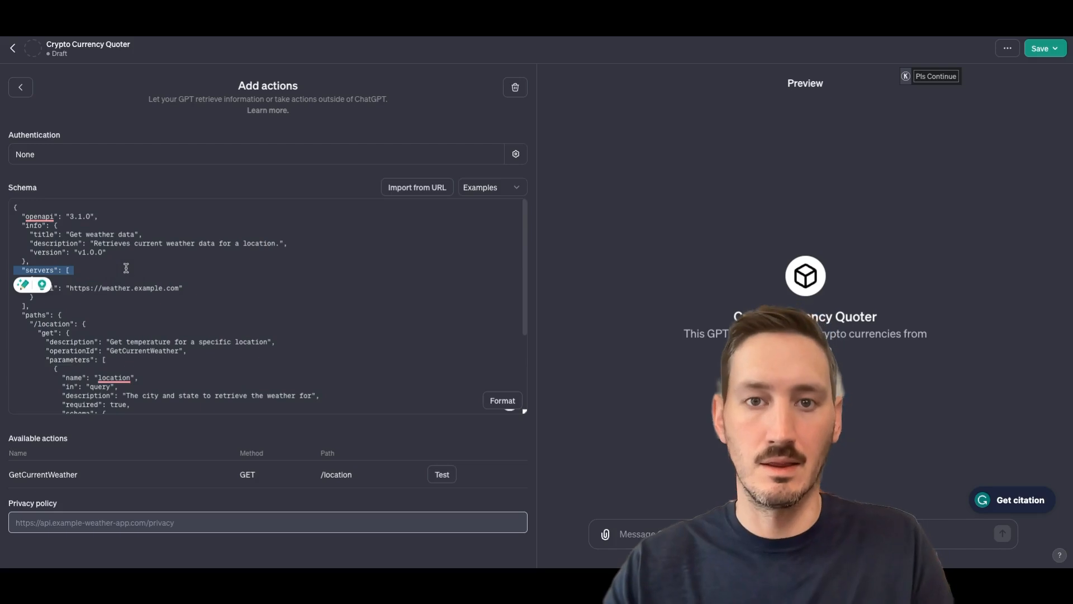
key(ctrl+a)
key(BackSpace)
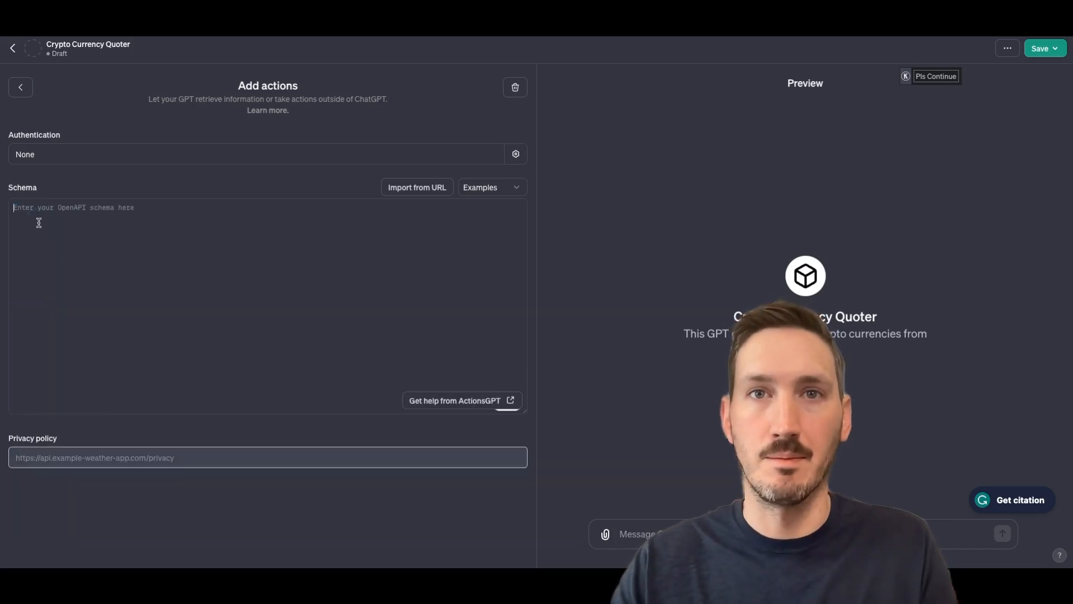
key(ctrl+v)
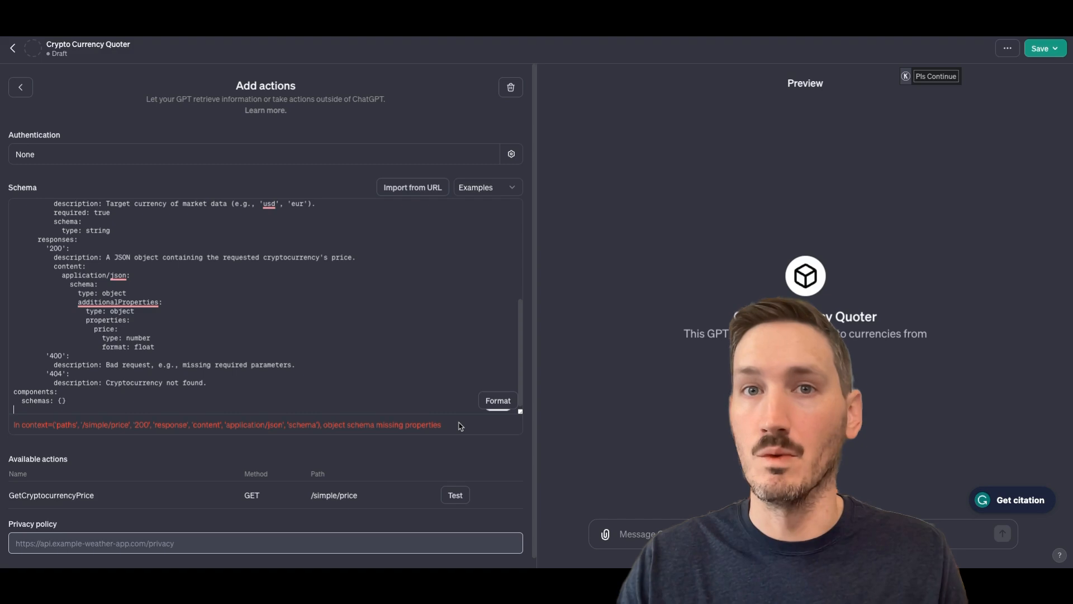
Send ActionsGPT the copied schema error below the message "I got the following error. Can you fix it and provide the updated schema?".
drag(458, 428, 8, 425)
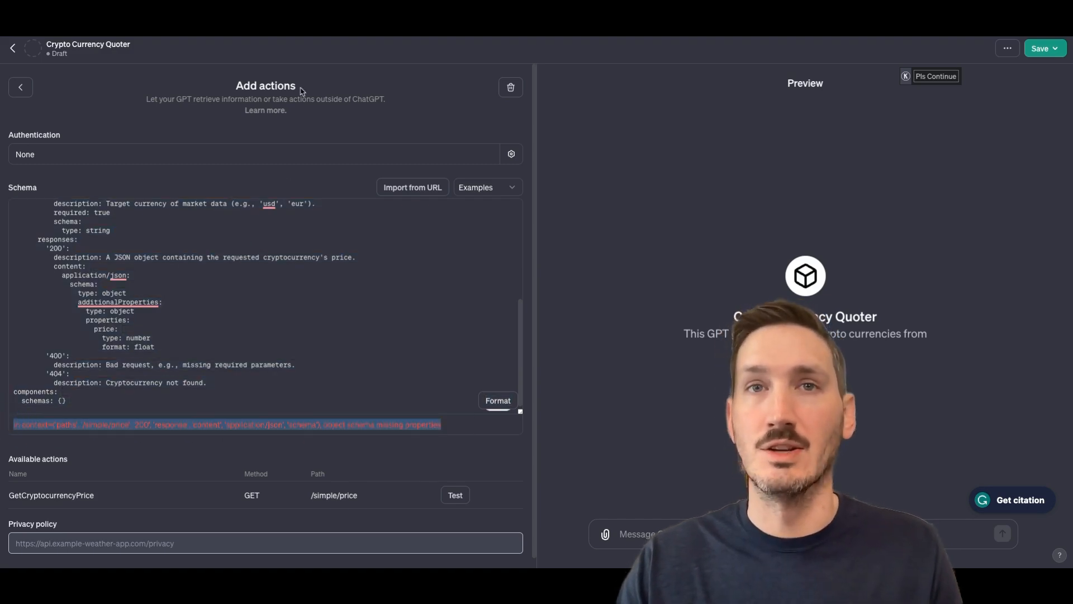
key(ctrl+Tab)
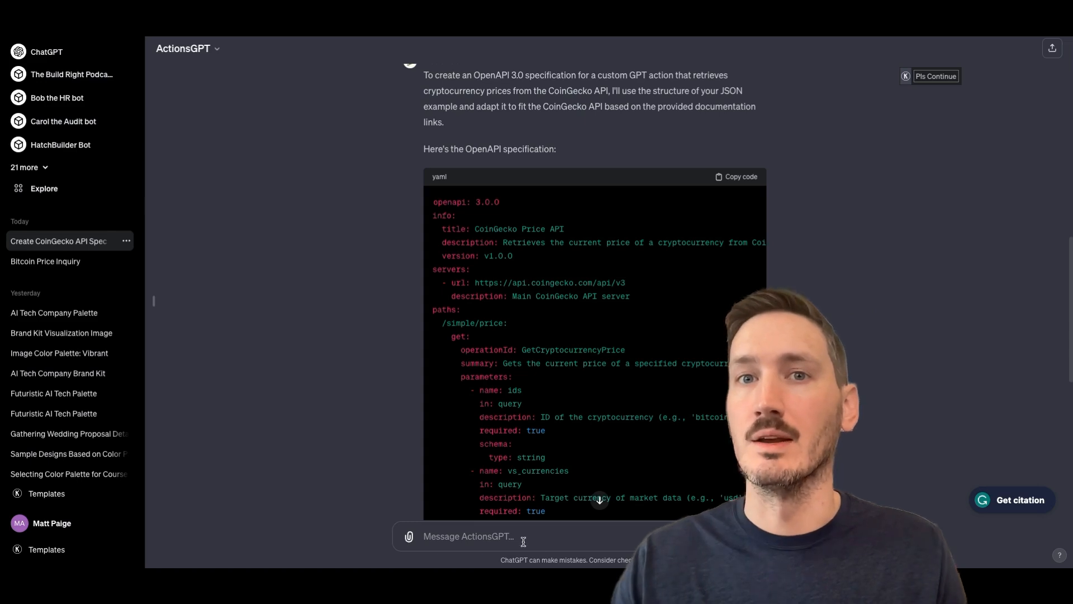
click(425, 536)
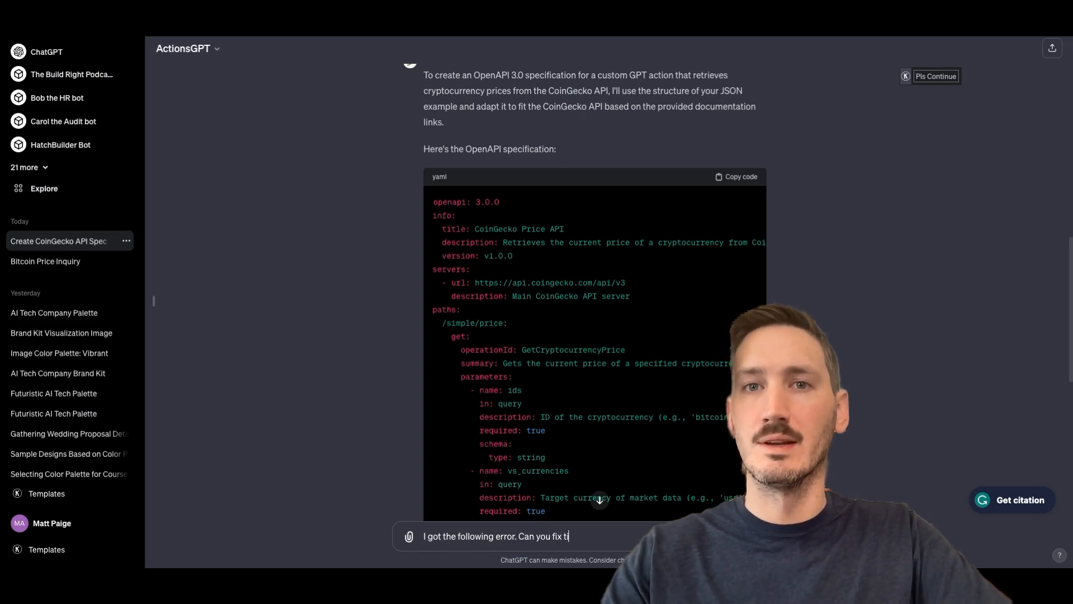
key(BackSpace)
key(BackSpace)
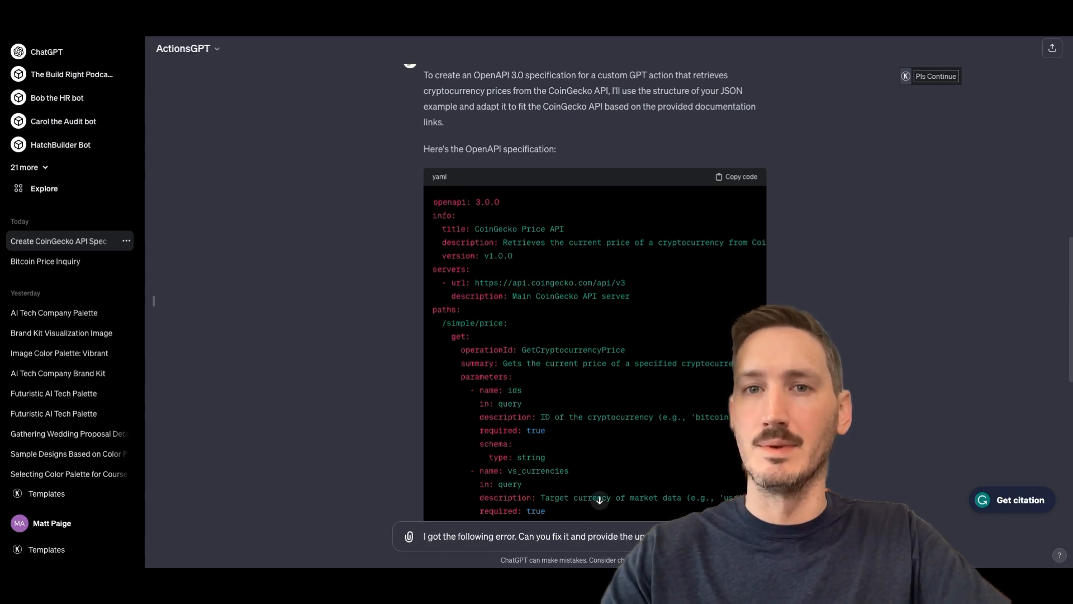
key(shift+Return)
key(shift+Return)
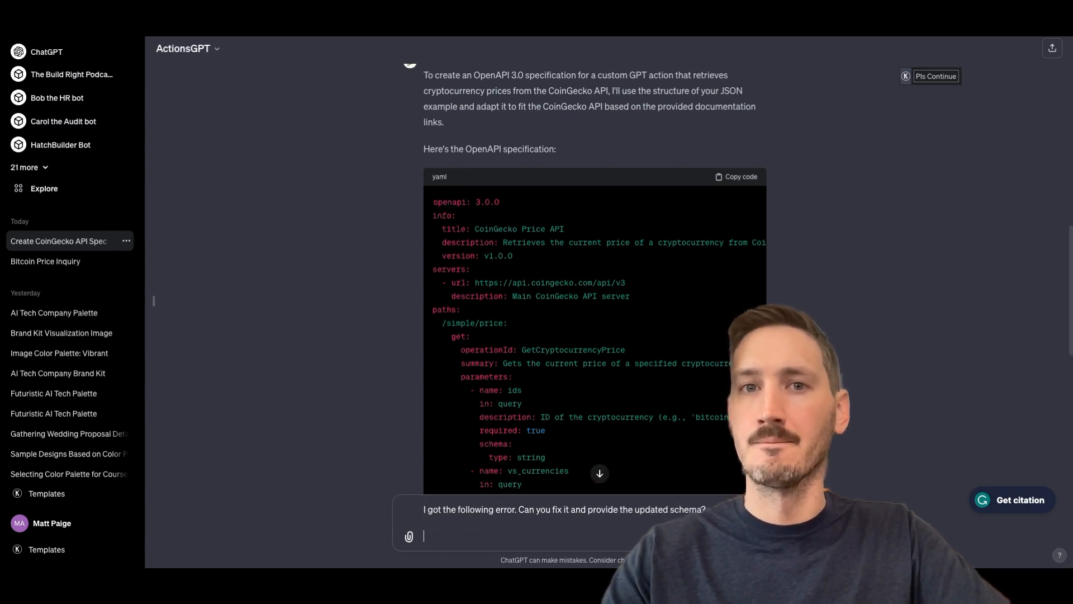
key(ctrl+v)
key(Return)
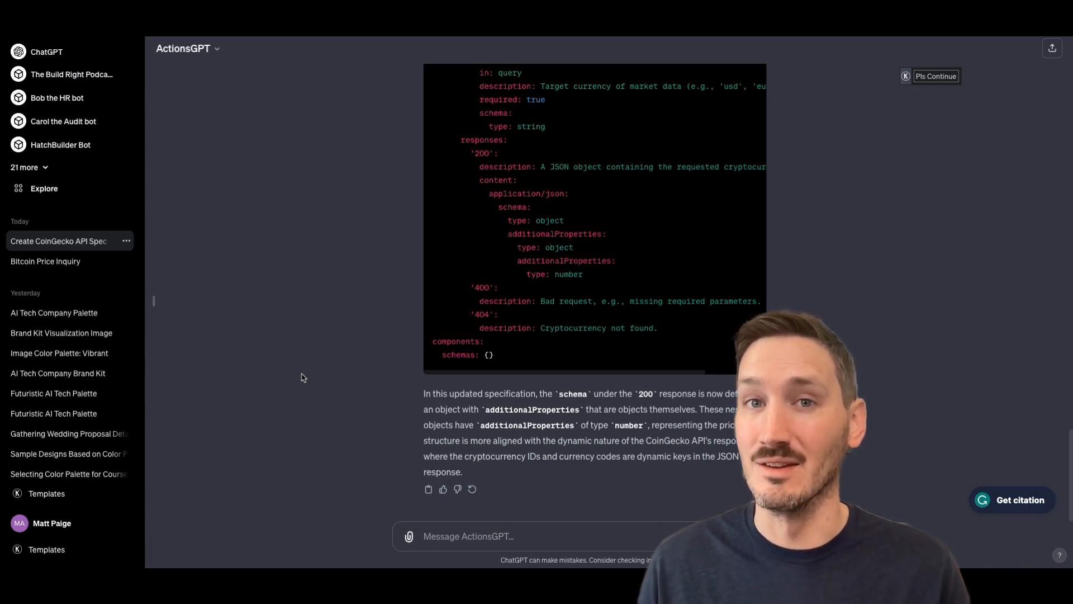
Copy the updated specification from ActionsGPT and replace the action's entire schema in the GPT editor with it.
scroll(354, 348, up, 10)
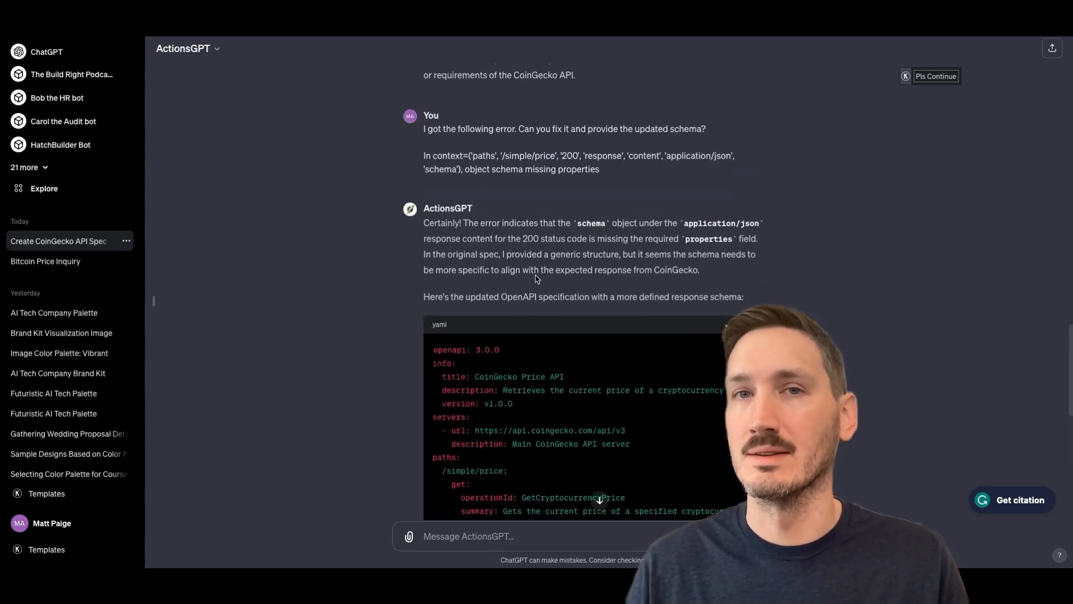
key(ctrl+Tab)
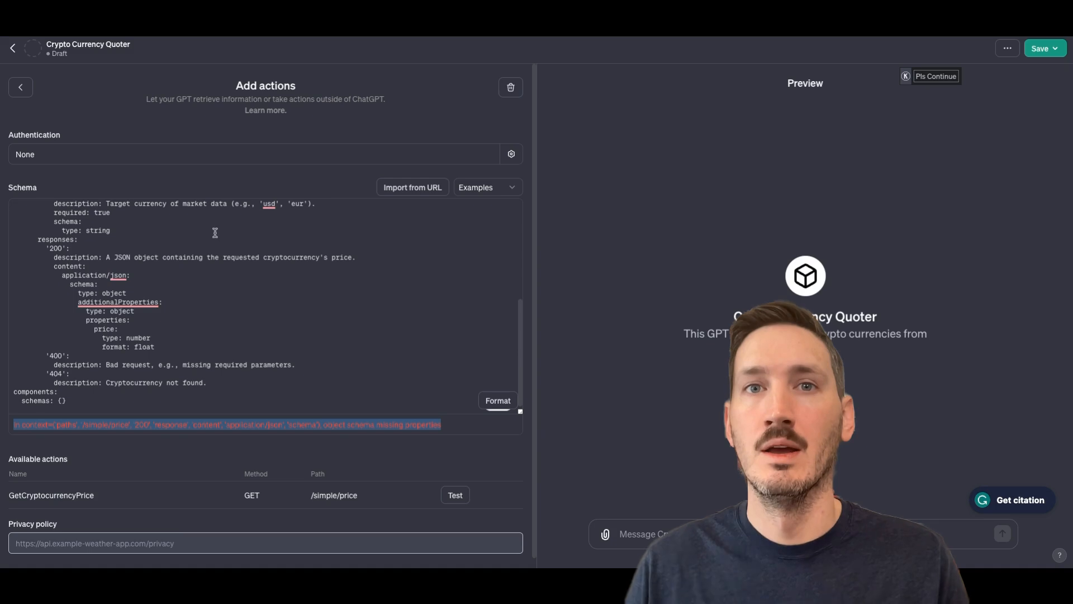
click(140, 349)
key(ctrl+a)
key(BackSpace)
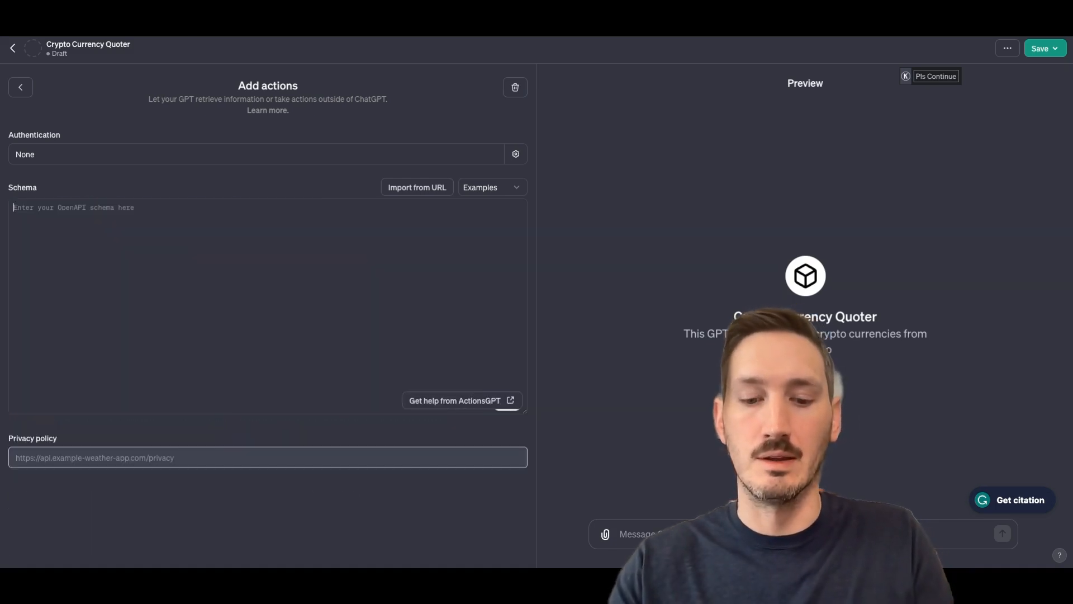
key(ctrl+v)
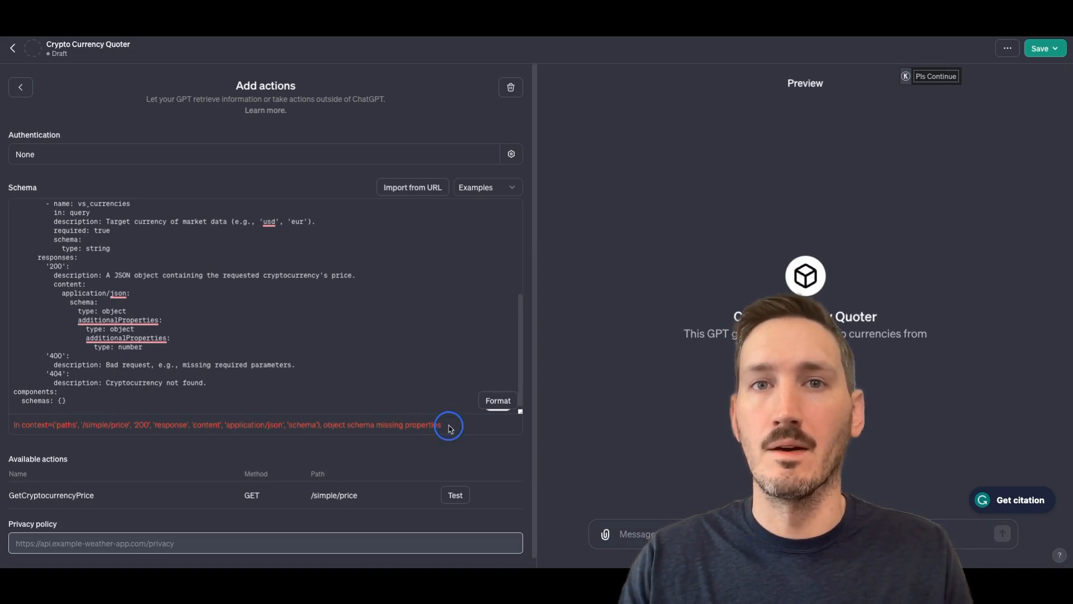
Test the GetCryptocurrencyPrice action in the preview and always allow access to api.coingecko.com.
drag(449, 426, 413, 425)
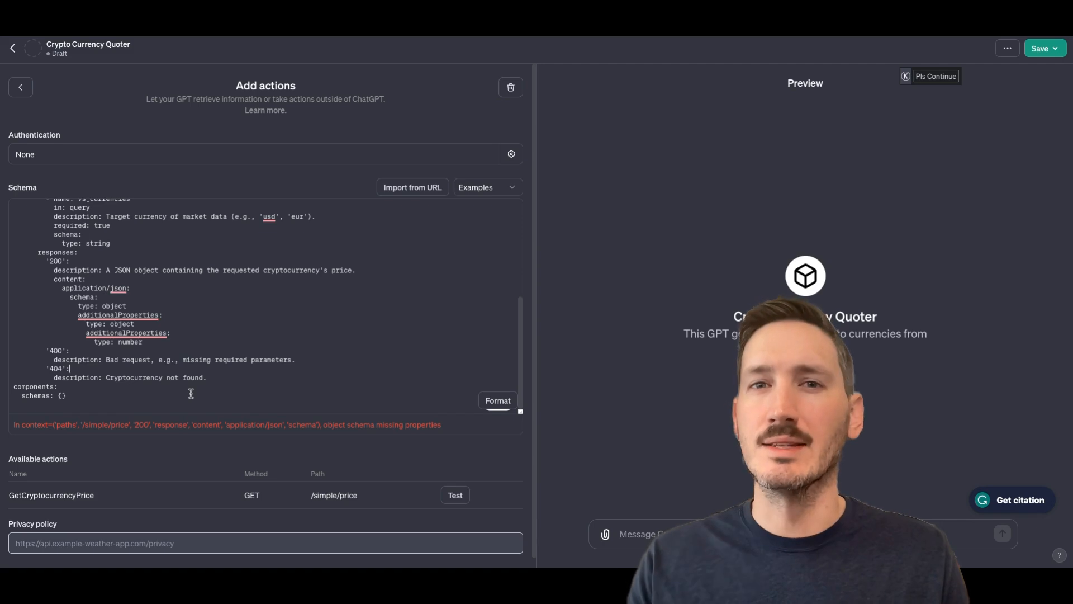
scroll(148, 448, down, 1)
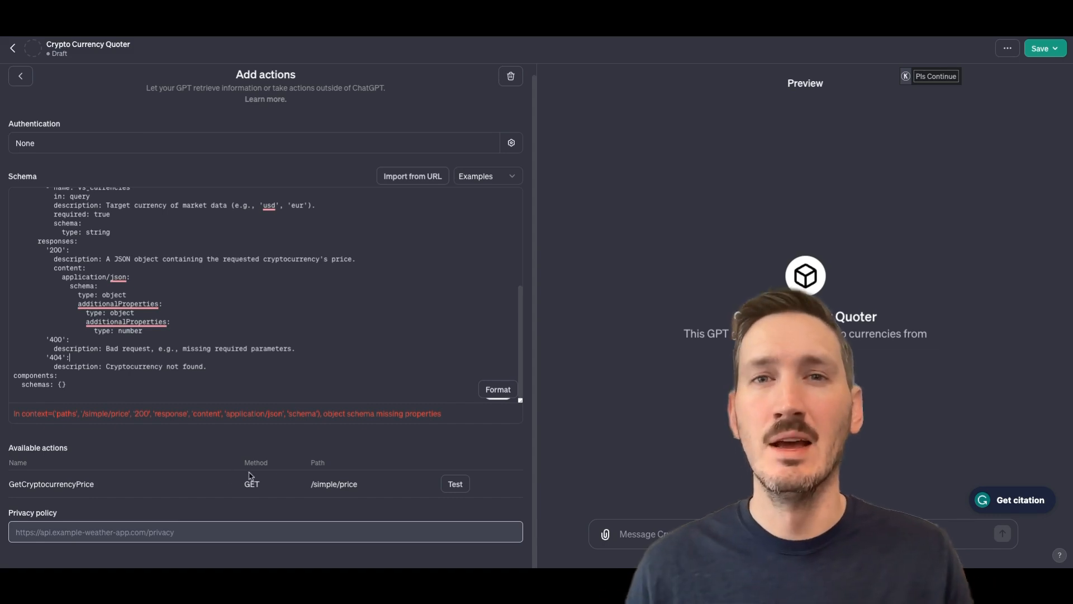
click(455, 485)
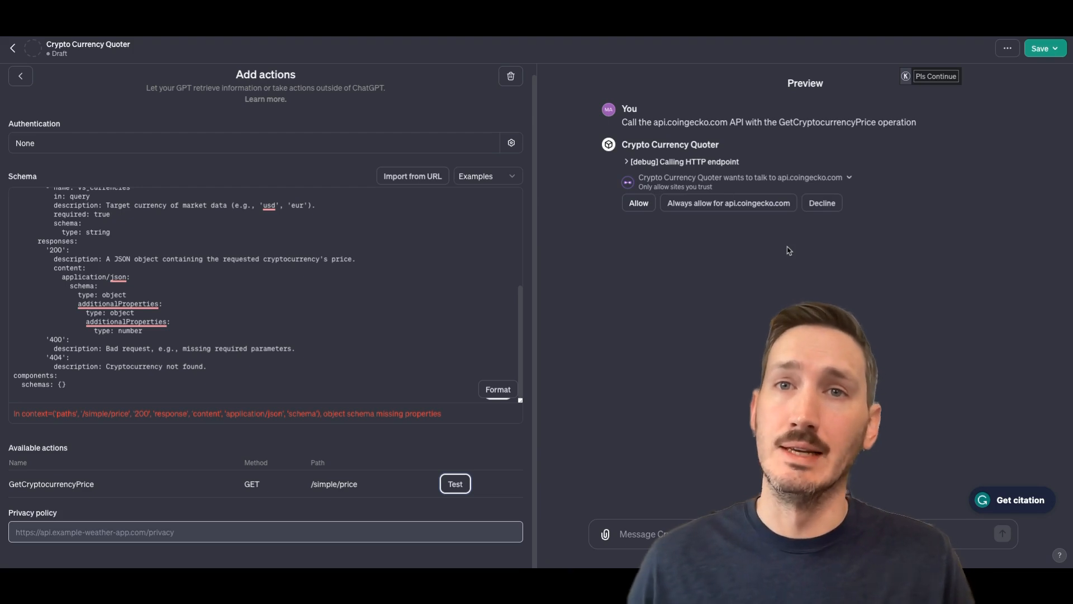
click(698, 211)
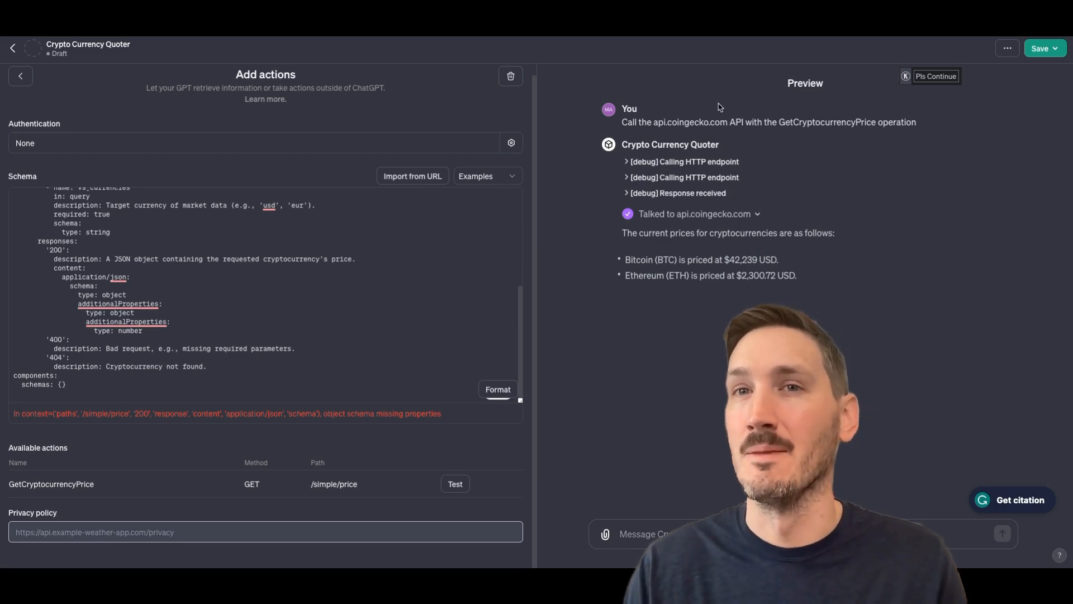
Return to the GPT's configuration and add the conversation starter "Ask me the price of a crypto currency".
click(21, 78)
scroll(94, 304, down, 2)
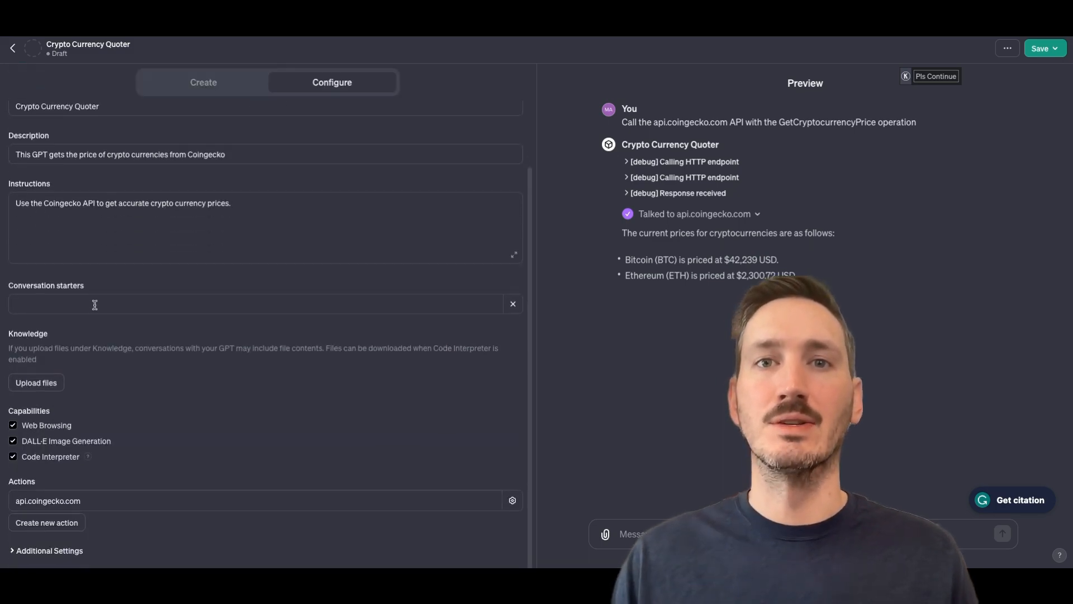
scroll(92, 321, up, 1)
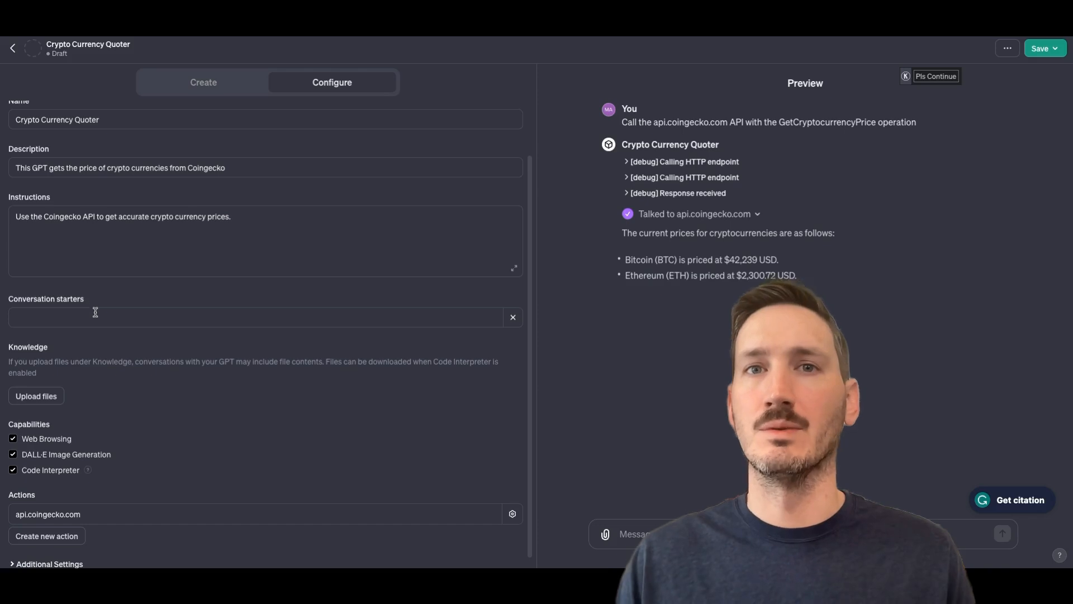
click(93, 315)
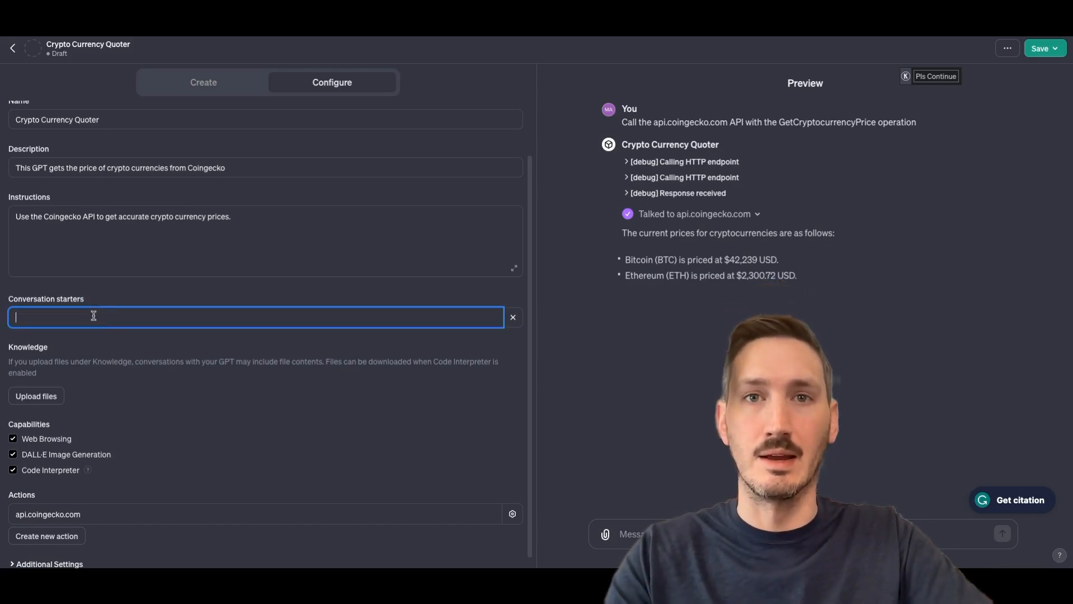
text(Ask me the price of a crypto curr)
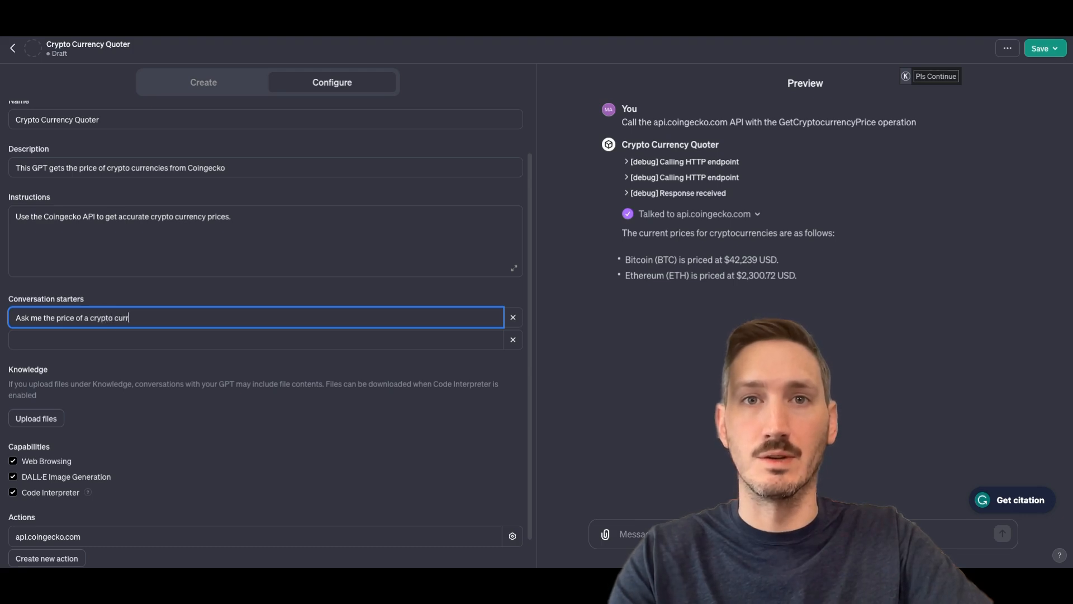
text(ency)
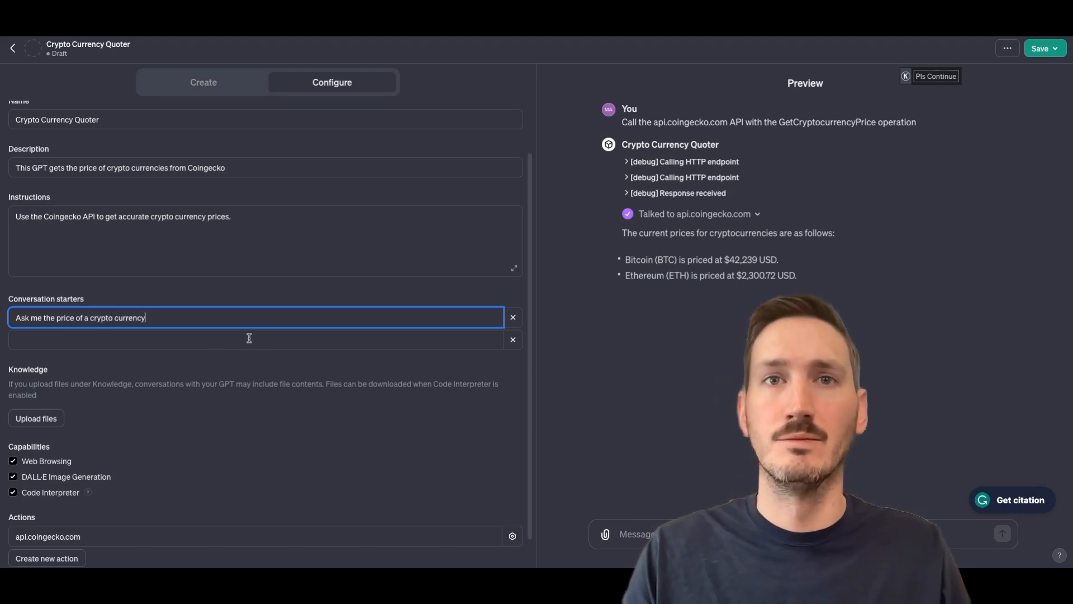
click(464, 295)
Save the Crypto Currency Quoter GPT with its visibility set to Only me.
click(1057, 51)
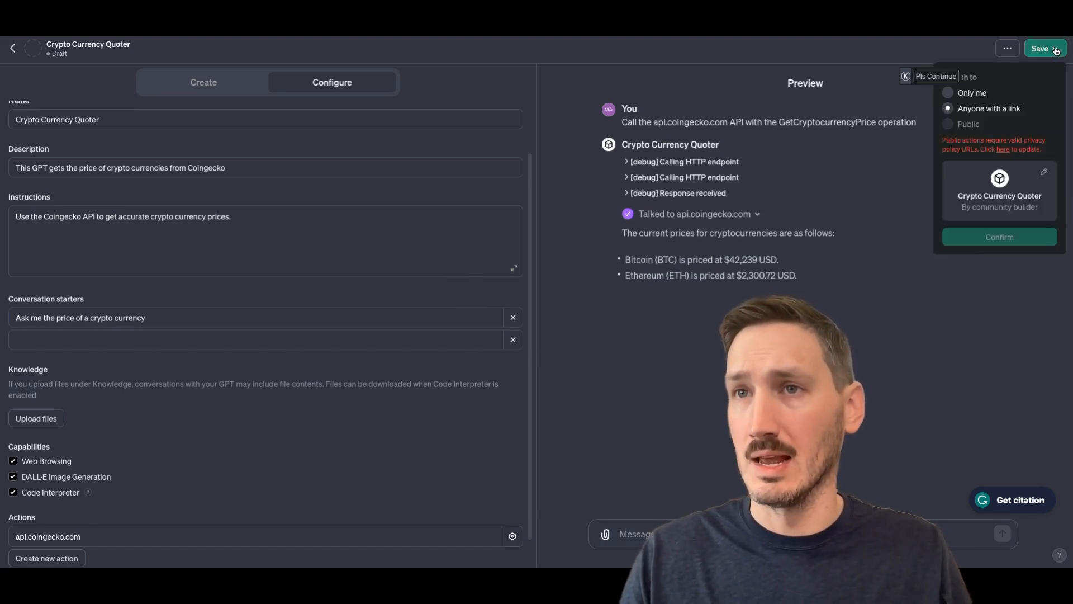
click(949, 93)
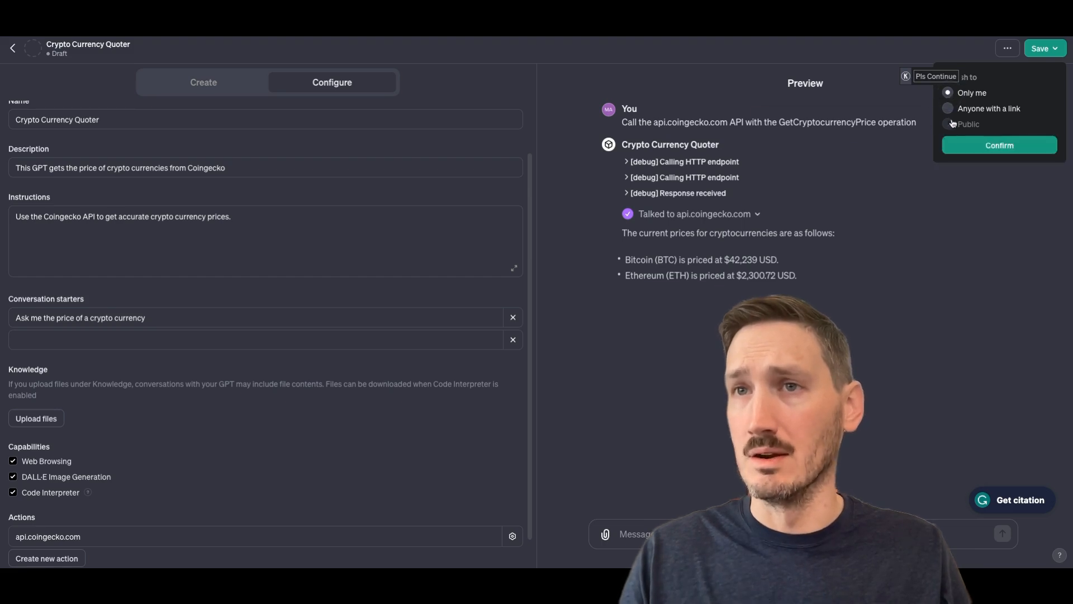
click(967, 147)
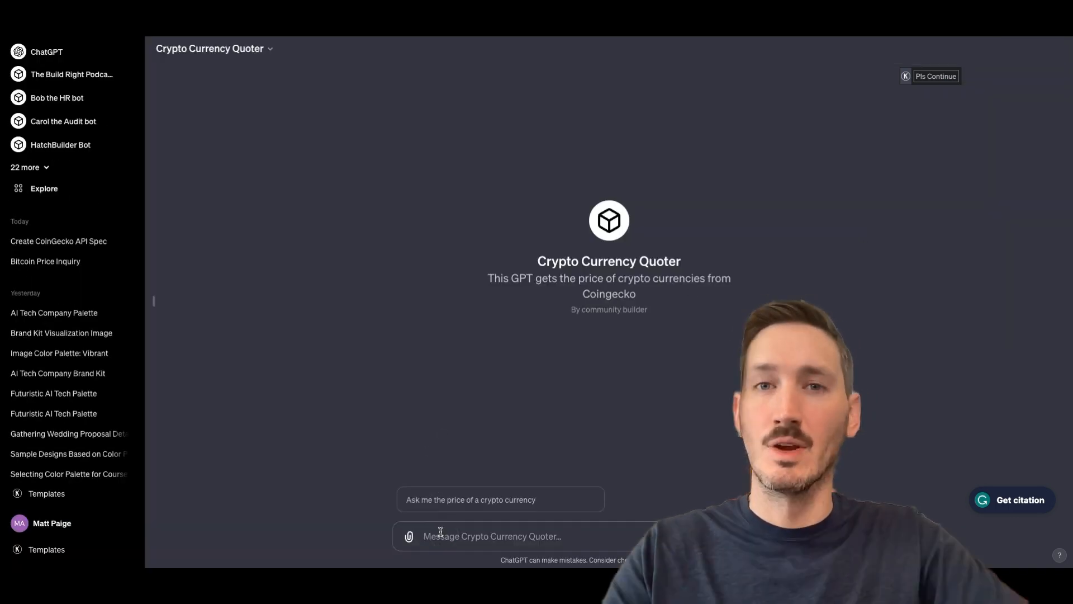
Send the prompt "Give me the price of Dogecoin" to the saved GPT and always allow access to api.coingecko.com.
text(Gi)
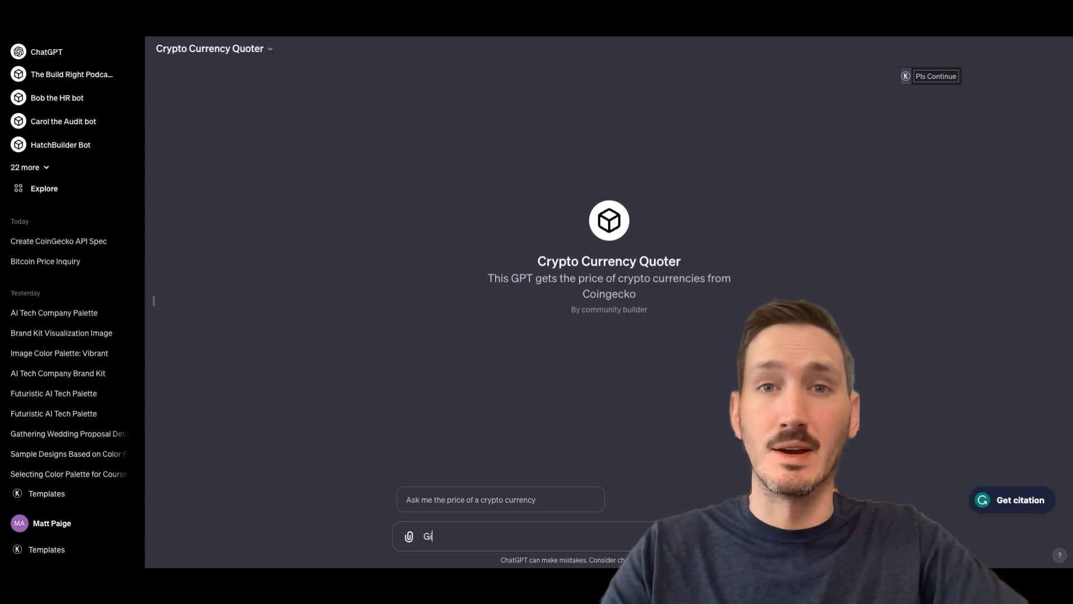
text(ve me the price of Do)
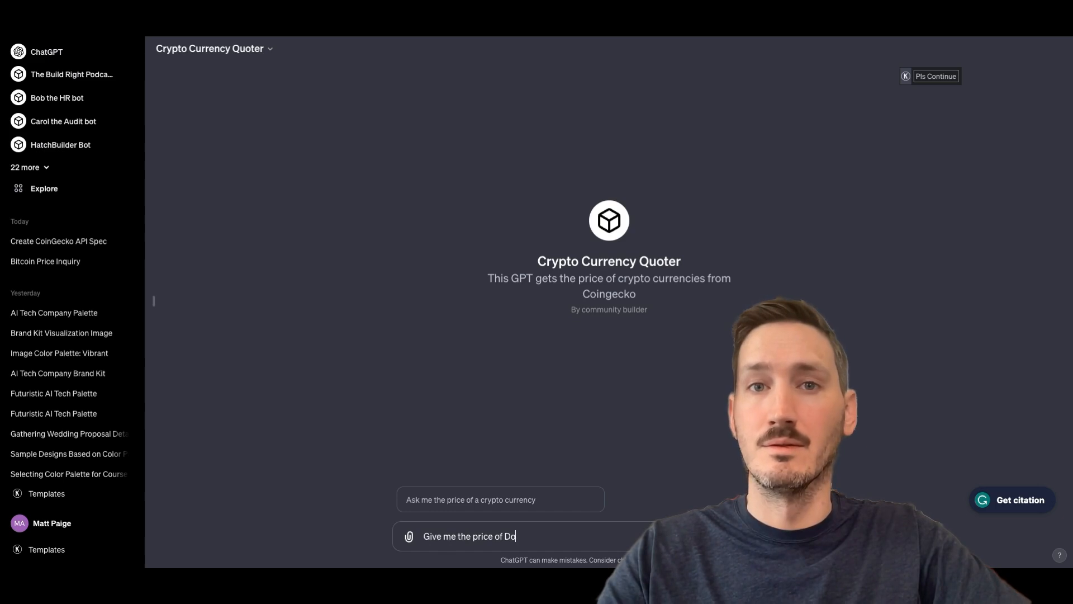
text(gecoin)
key(Return)
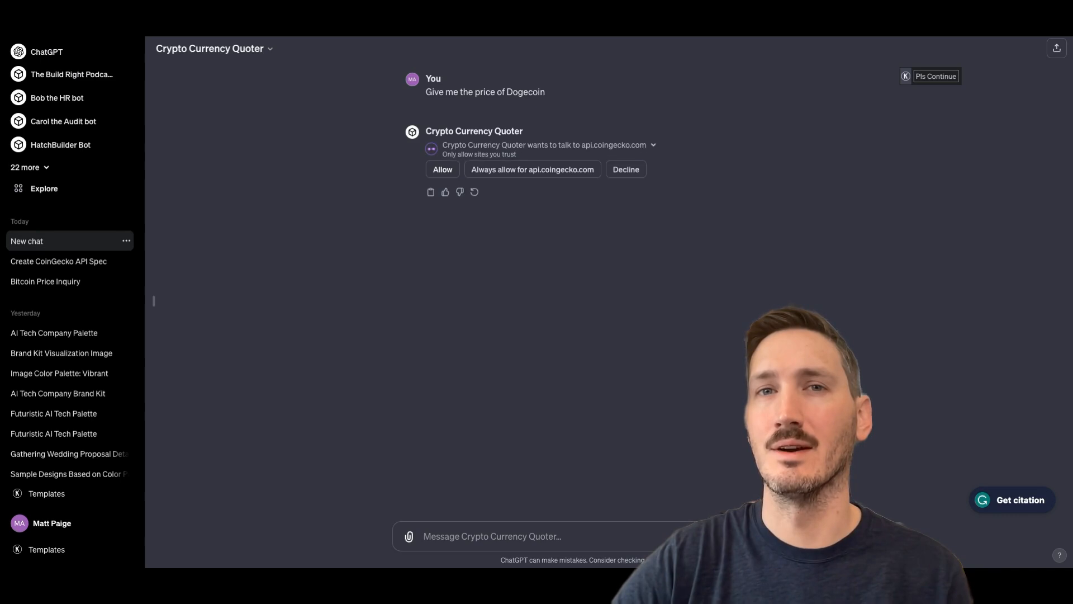
click(509, 171)
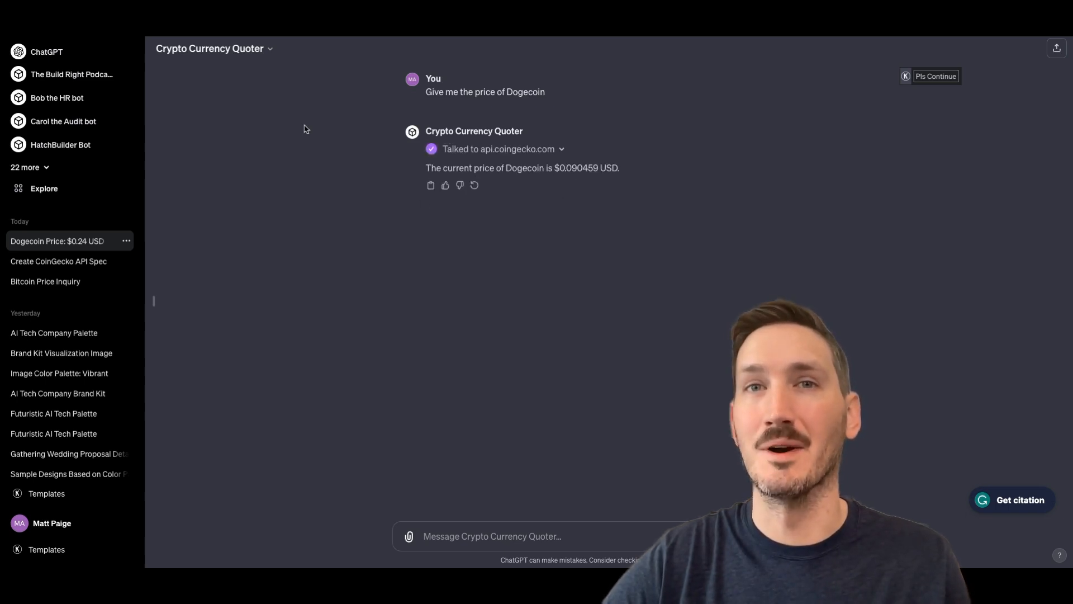
Open the privacy settings of Crypto Currency Quoter and display the permission options for api.coingecko.com.
click(270, 51)
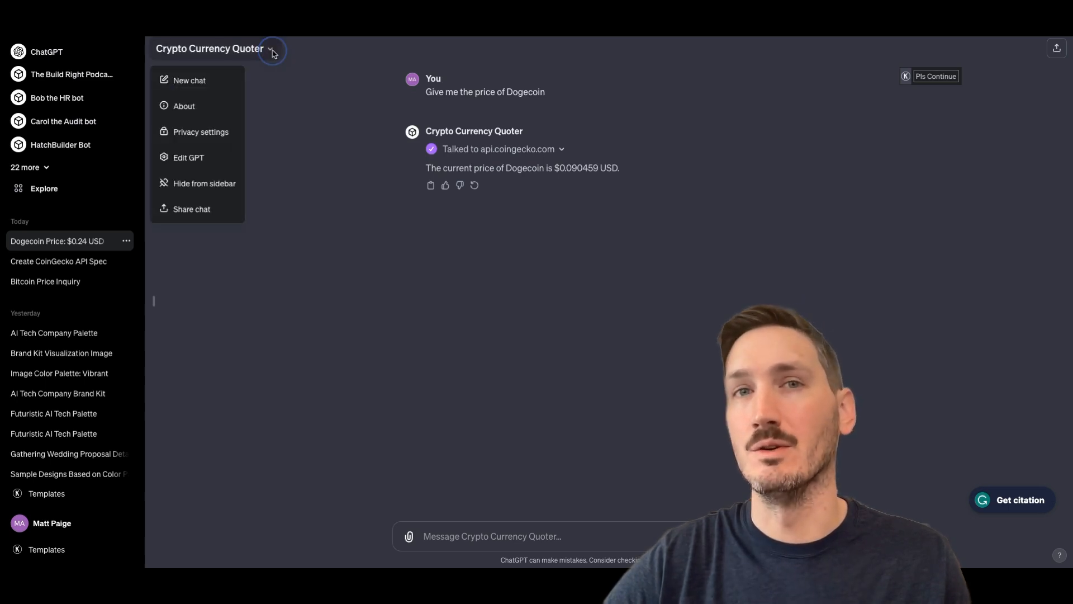
click(191, 133)
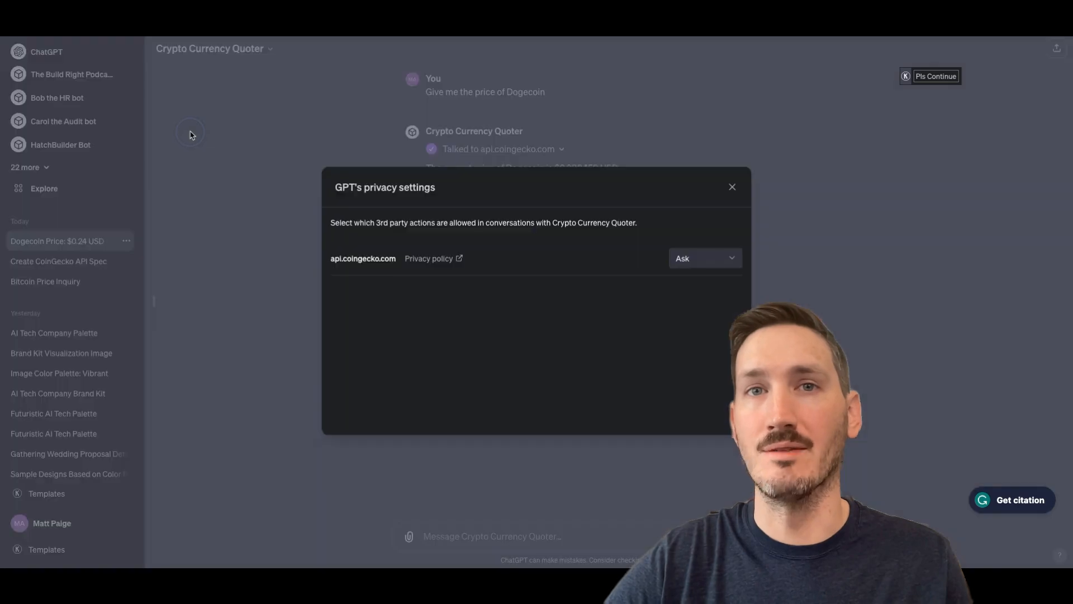
click(707, 259)
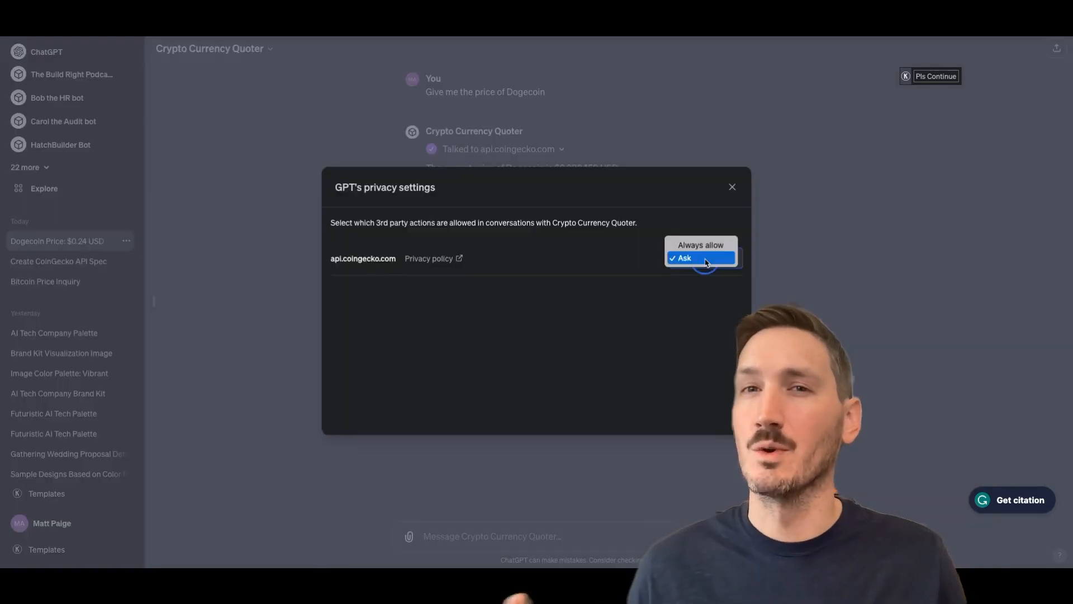